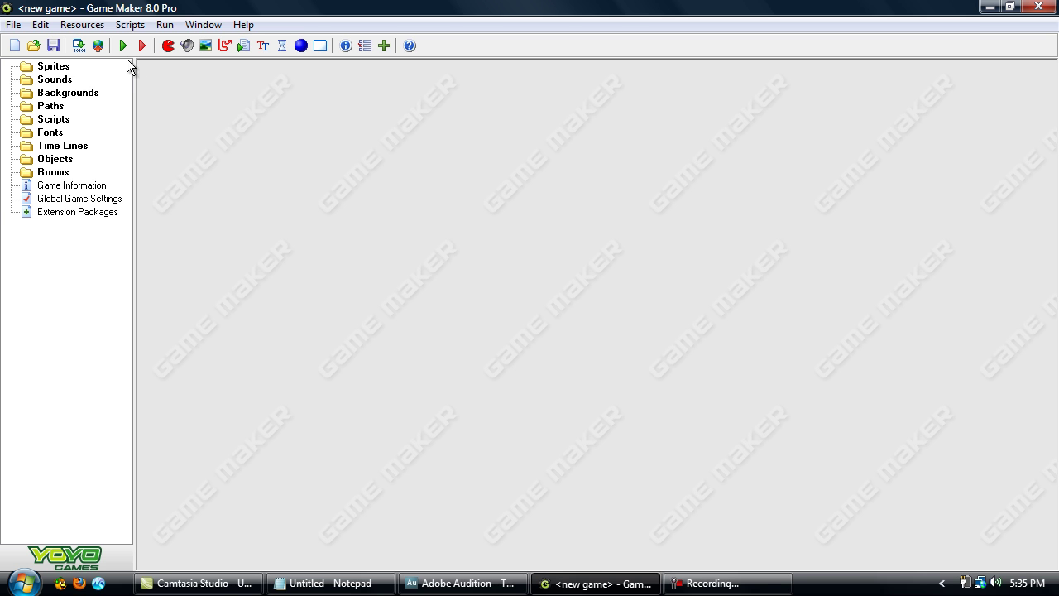
Step: Create a new sprite resource, sprite0, from the Sprites group
{"action": "left_click", "coordinate": [52, 68]}
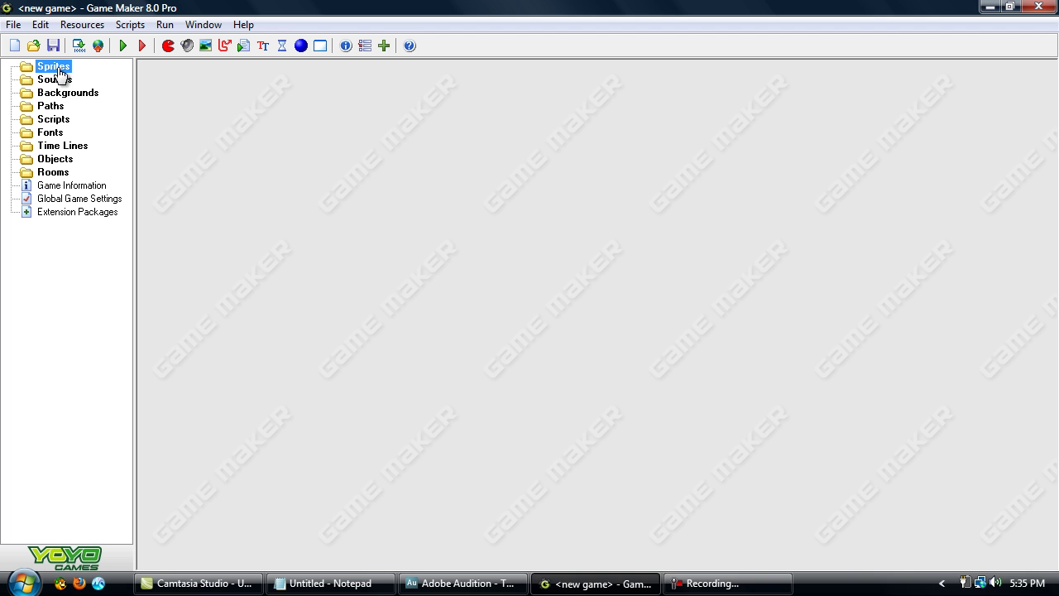
{"action": "right_click", "coordinate": [61, 67]}
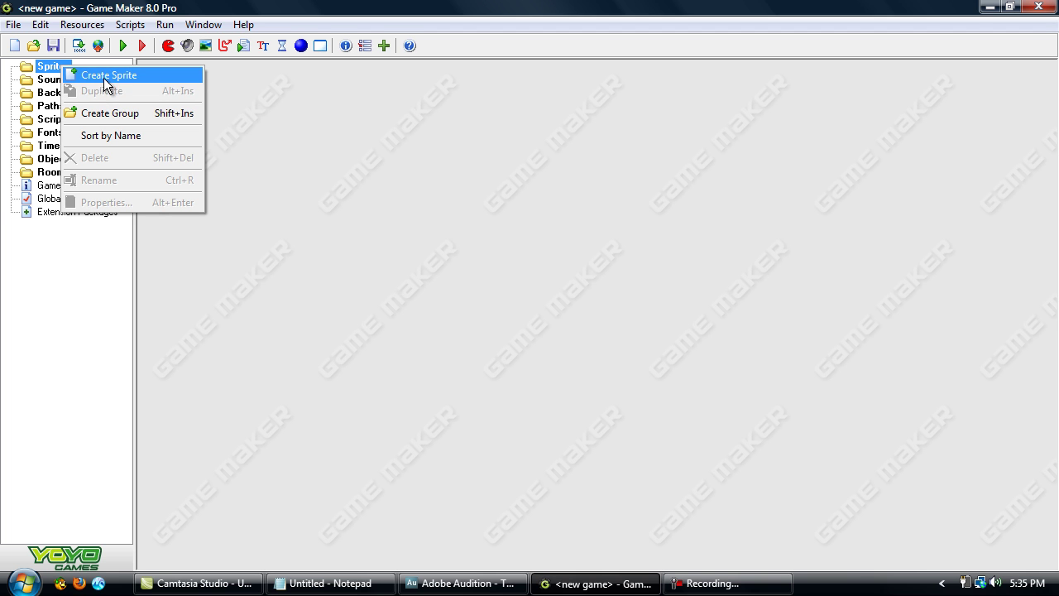
{"action": "left_click", "coordinate": [145, 74]}
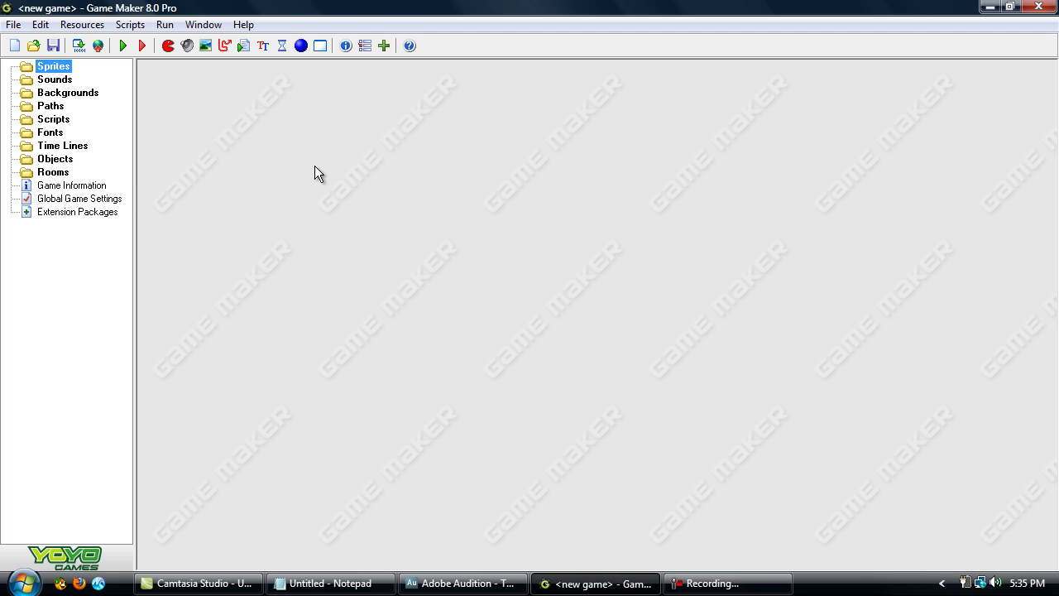
{"action": "left_click", "coordinate": [168, 47]}
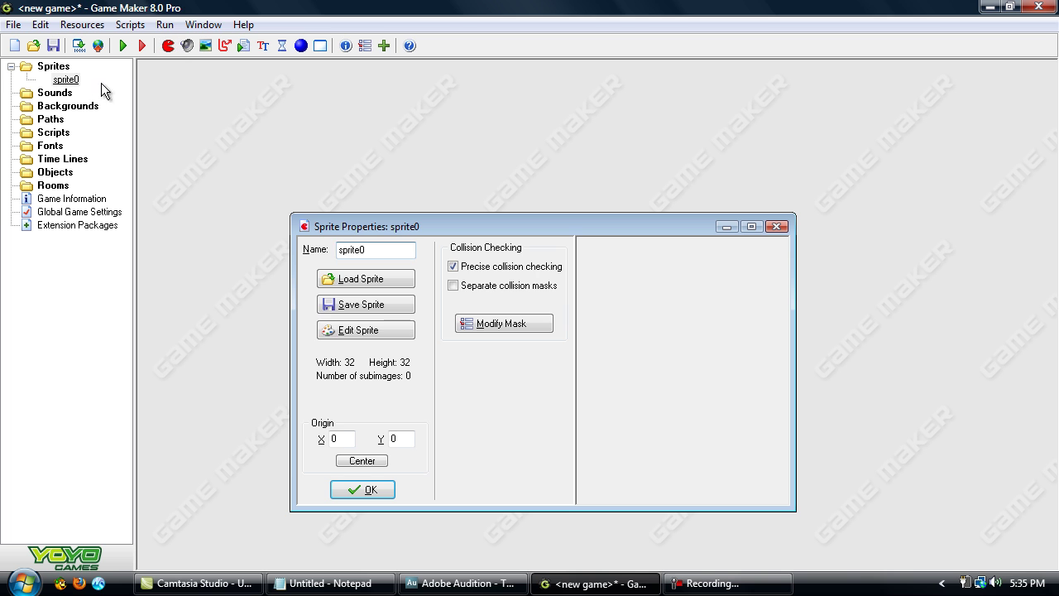
{"action": "right_click", "coordinate": [59, 66]}
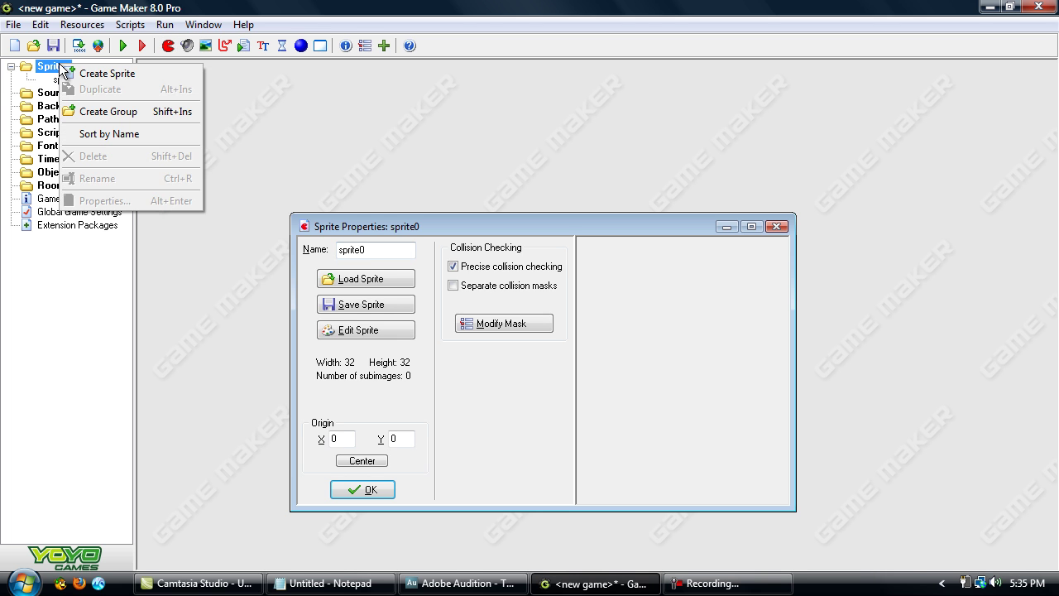
{"action": "left_click", "coordinate": [249, 96]}
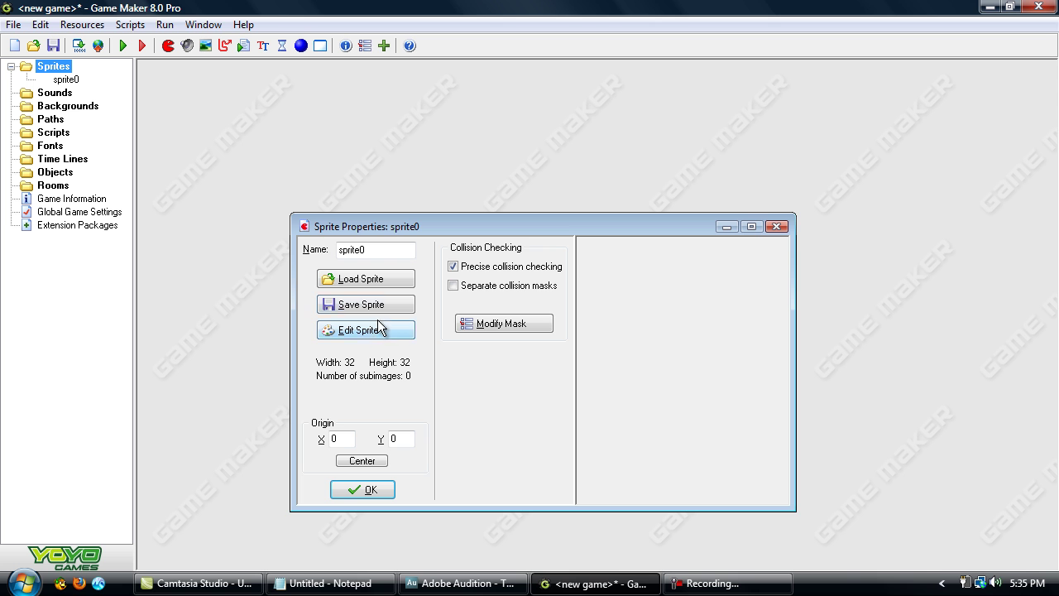
Step: Open Load Sprite to look for an image file, then cancel it
{"action": "left_click", "coordinate": [348, 279]}
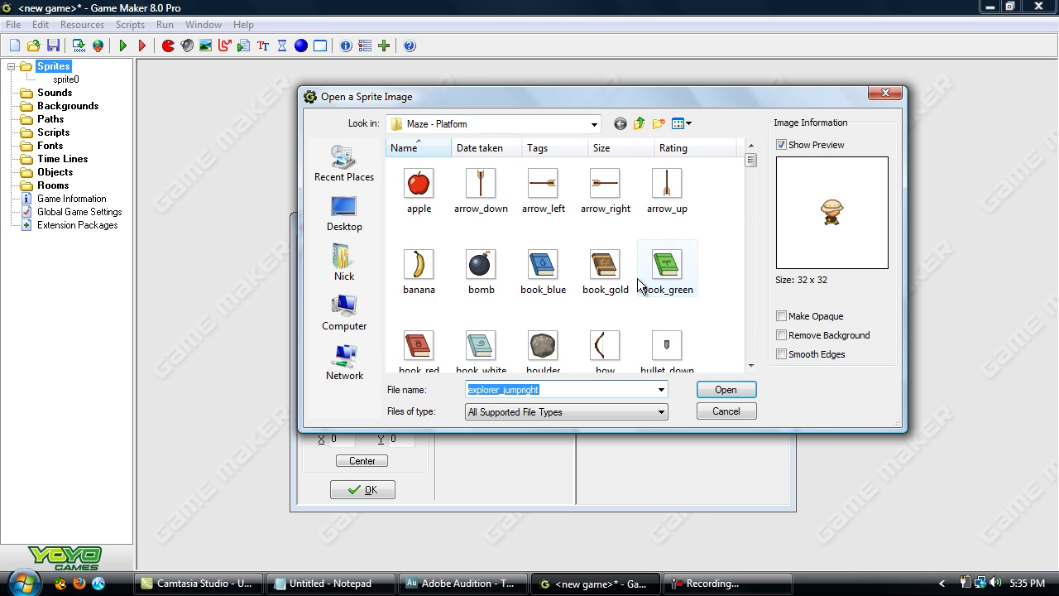
{"action": "mouse_move", "coordinate": [753, 163]}
{"action": "left_mouse_down"}
{"action": "mouse_move", "coordinate": [753, 350]}
{"action": "mouse_move", "coordinate": [752, 154]}
{"action": "left_mouse_up"}
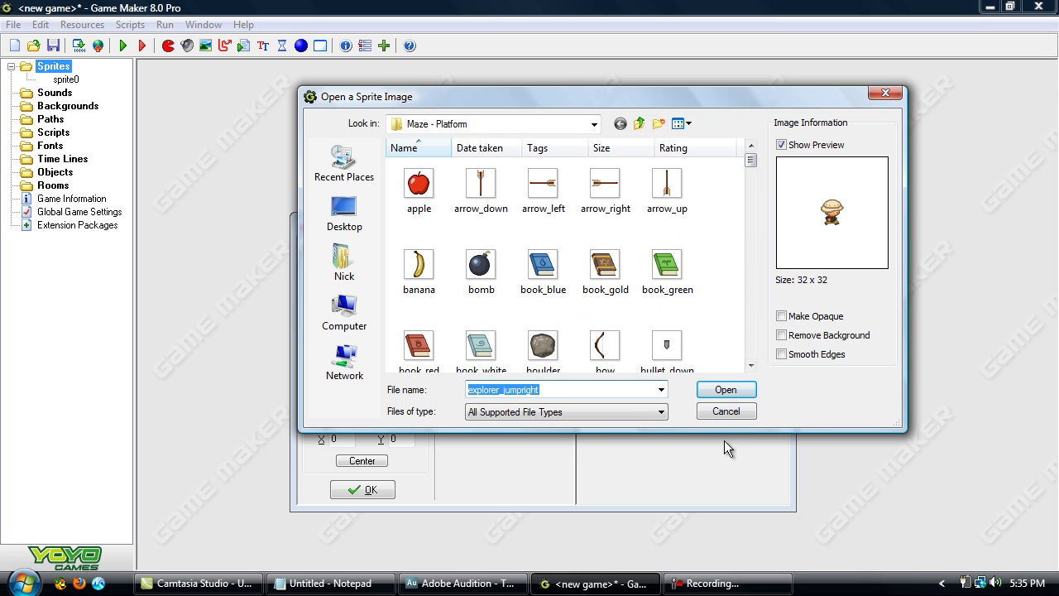
{"action": "left_click", "coordinate": [725, 414]}
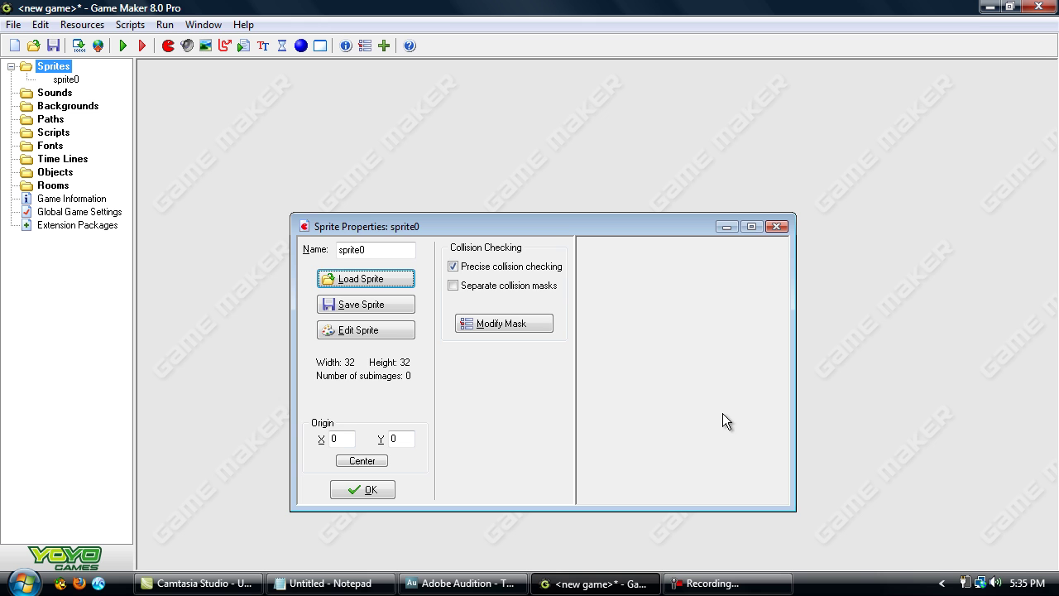
Step: Start a new blank 32x32 image in sprite0's sprite editor
{"action": "left_click", "coordinate": [391, 330]}
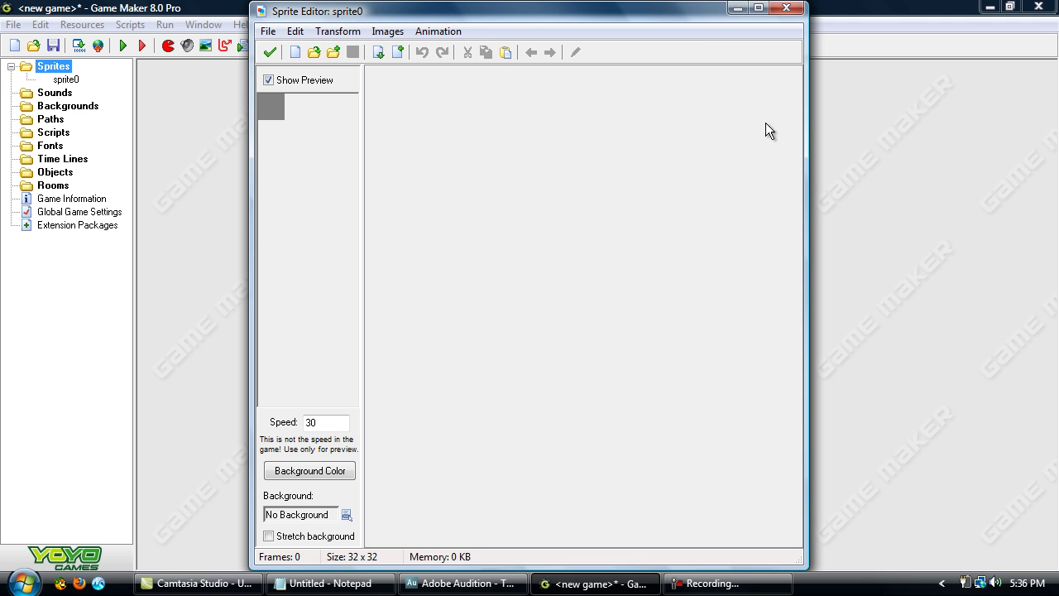
{"action": "left_click", "coordinate": [295, 53]}
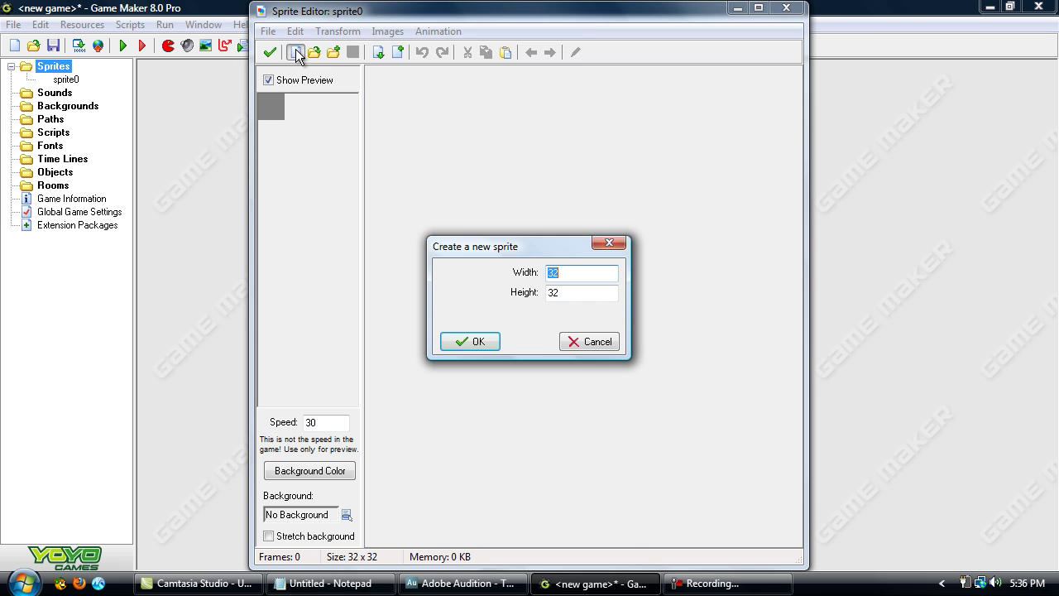
{"action": "left_click", "coordinate": [468, 342]}
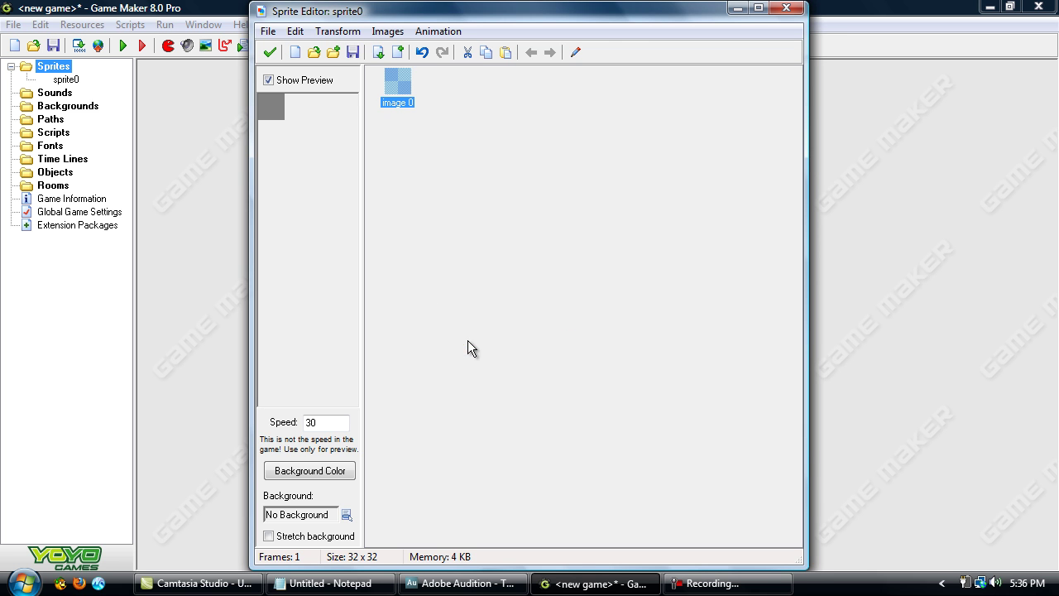
Step: Draw a white circle with a black outline filling the whole 32x32 frame
{"action": "double_click", "coordinate": [405, 89]}
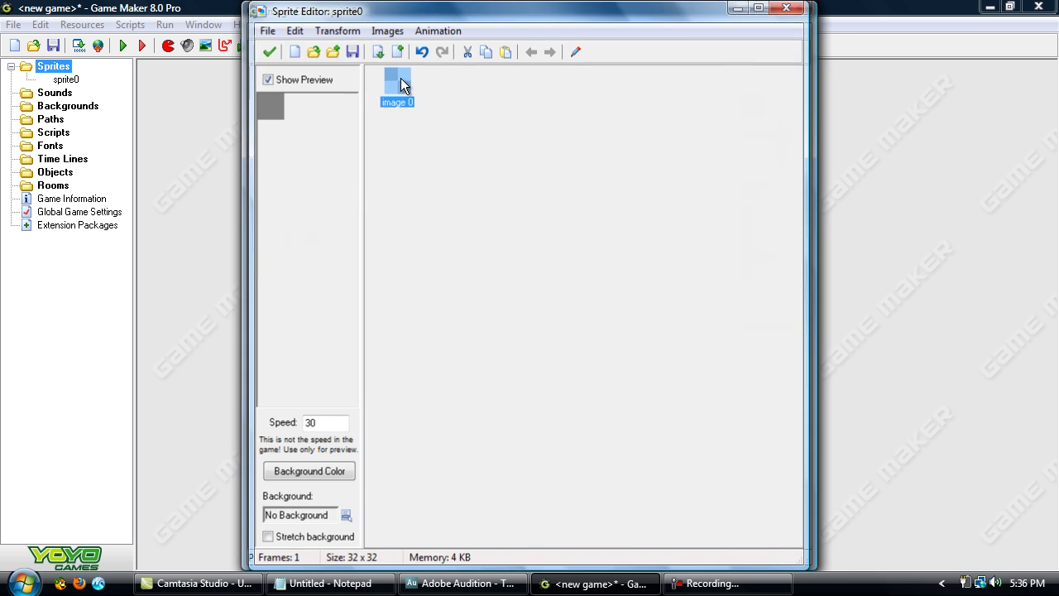
{"action": "left_click", "coordinate": [515, 51]}
{"action": "double_click", "coordinate": [516, 51]}
{"action": "left_click", "coordinate": [515, 51]}
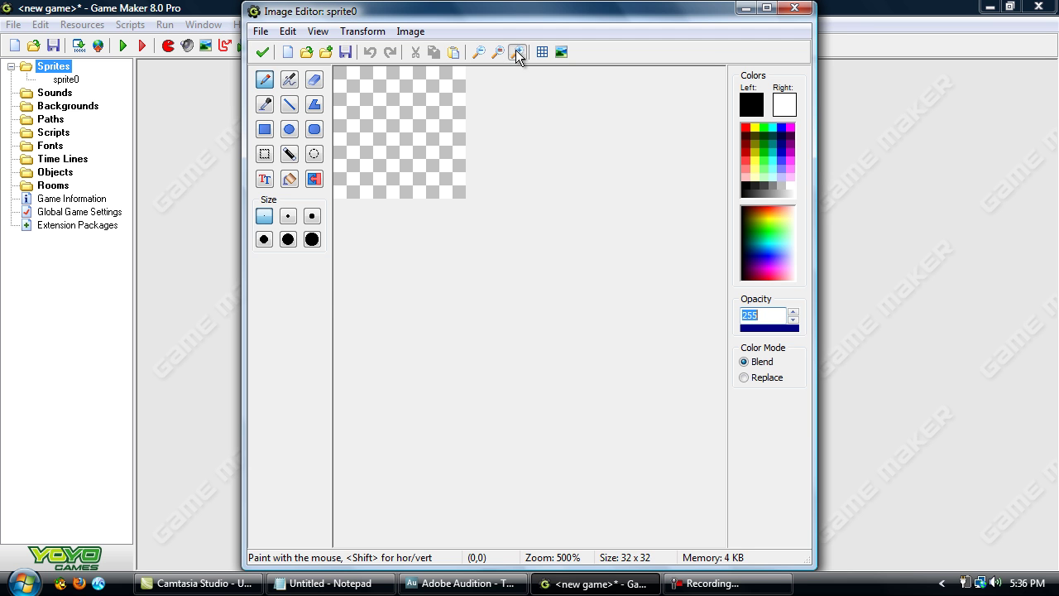
{"action": "double_click", "coordinate": [515, 50]}
{"action": "left_click", "coordinate": [516, 50]}
{"action": "double_click", "coordinate": [515, 50]}
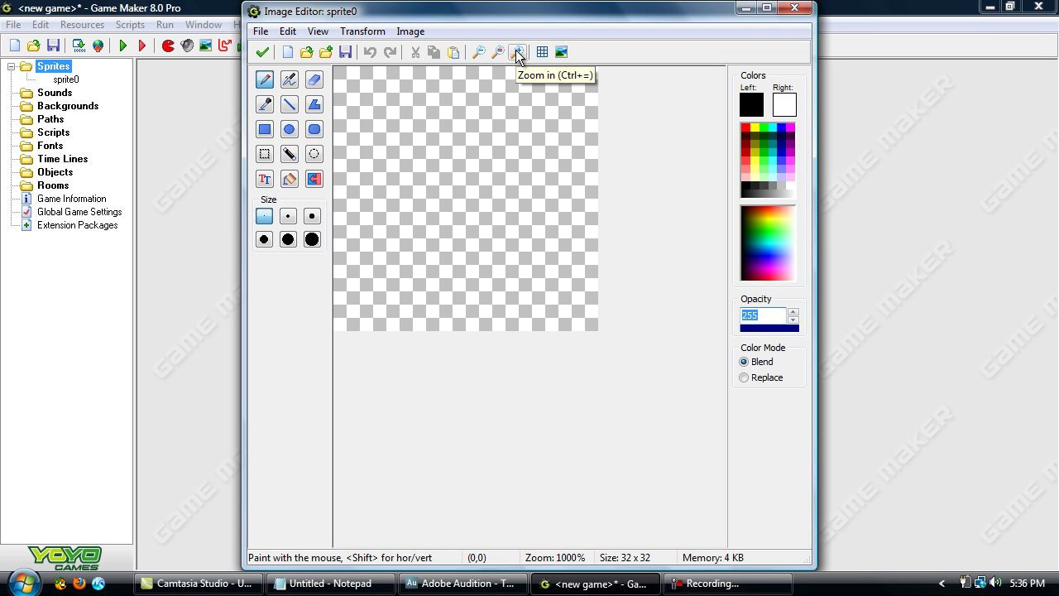
{"action": "left_click", "coordinate": [294, 128]}
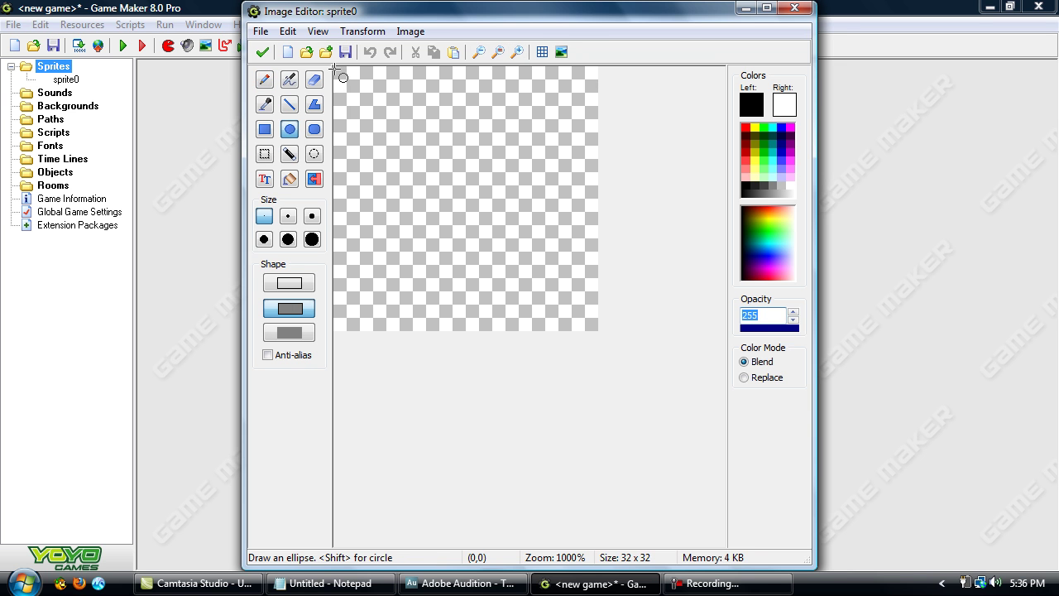
{"action": "left_click_drag", "start_coordinate": [336, 72], "coordinate": [596, 325]}
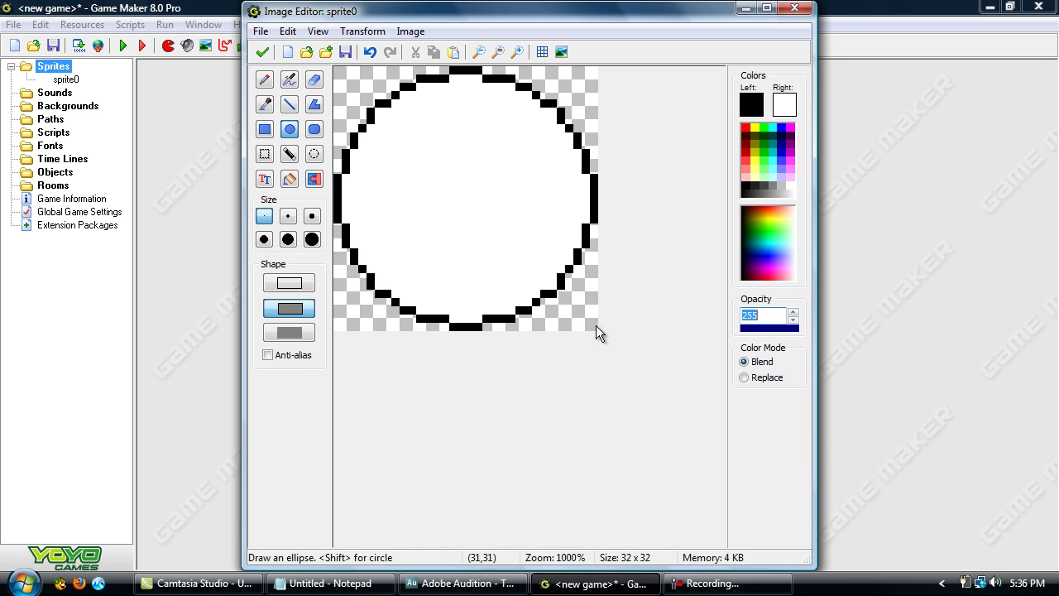
{"action": "left_click", "coordinate": [264, 52]}
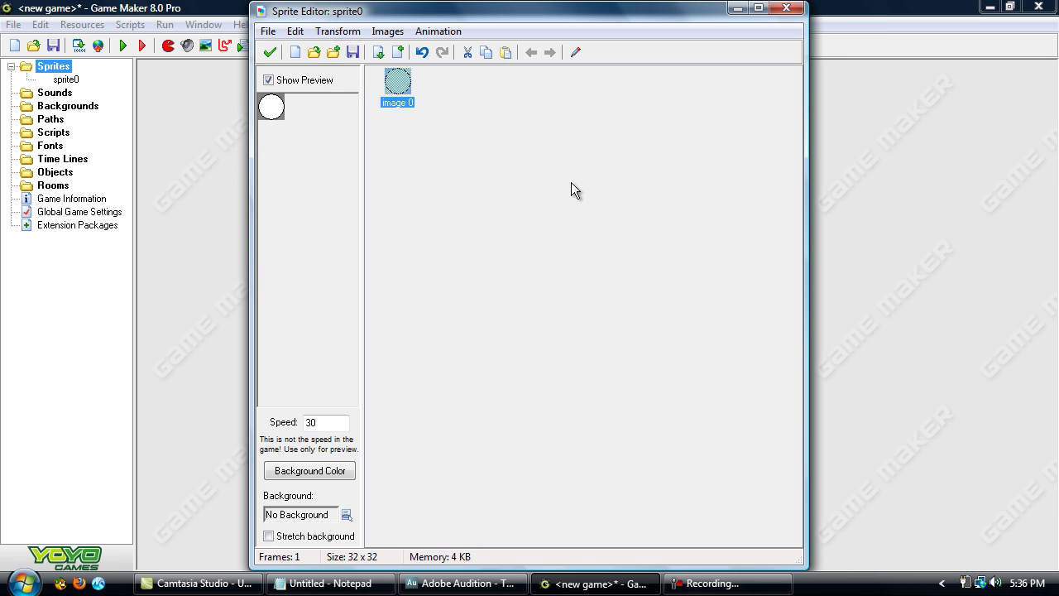
{"action": "left_click", "coordinate": [571, 183]}
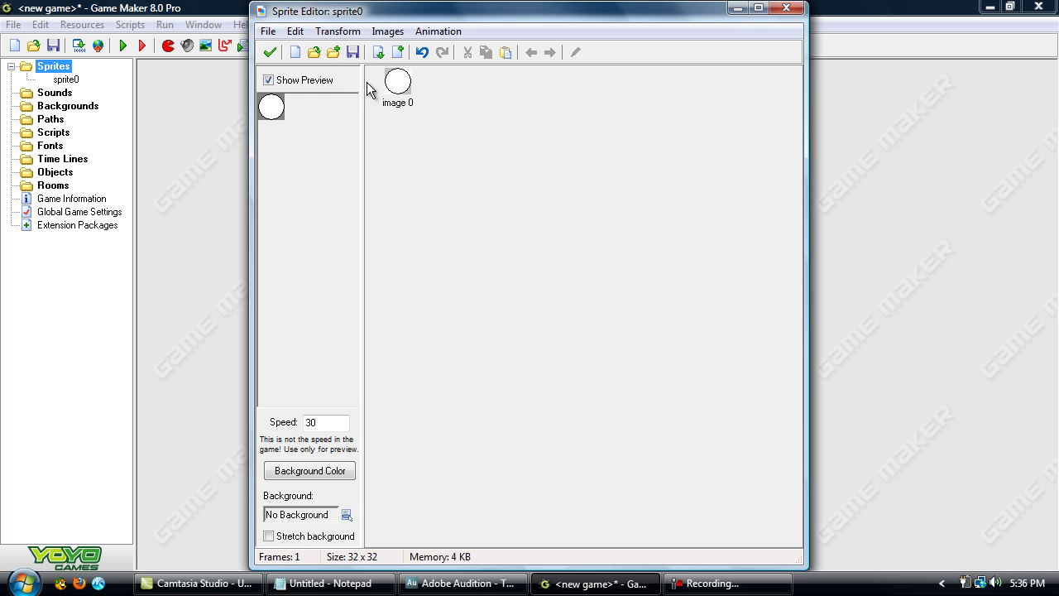
{"action": "double_click", "coordinate": [397, 83]}
{"action": "left_click", "coordinate": [261, 53]}
{"action": "left_click", "coordinate": [407, 84]}
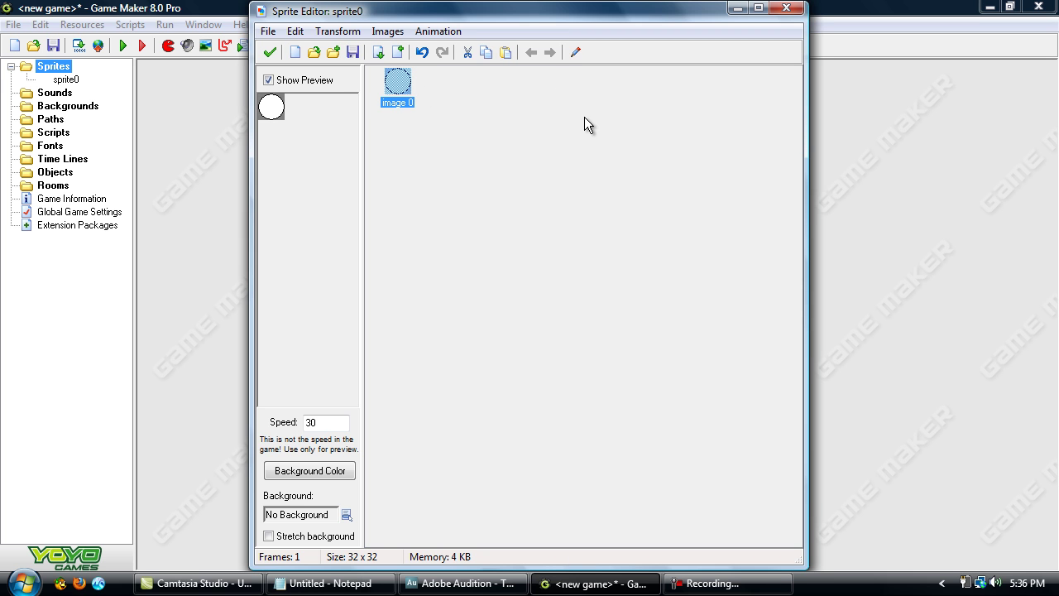
{"action": "left_click", "coordinate": [379, 54]}
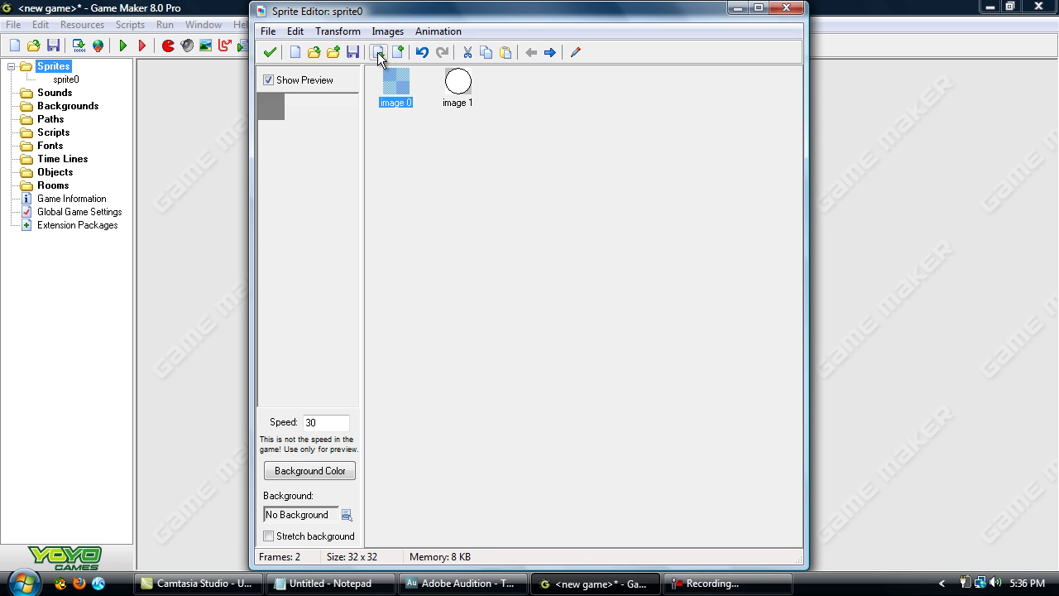
{"action": "left_click", "coordinate": [384, 119]}
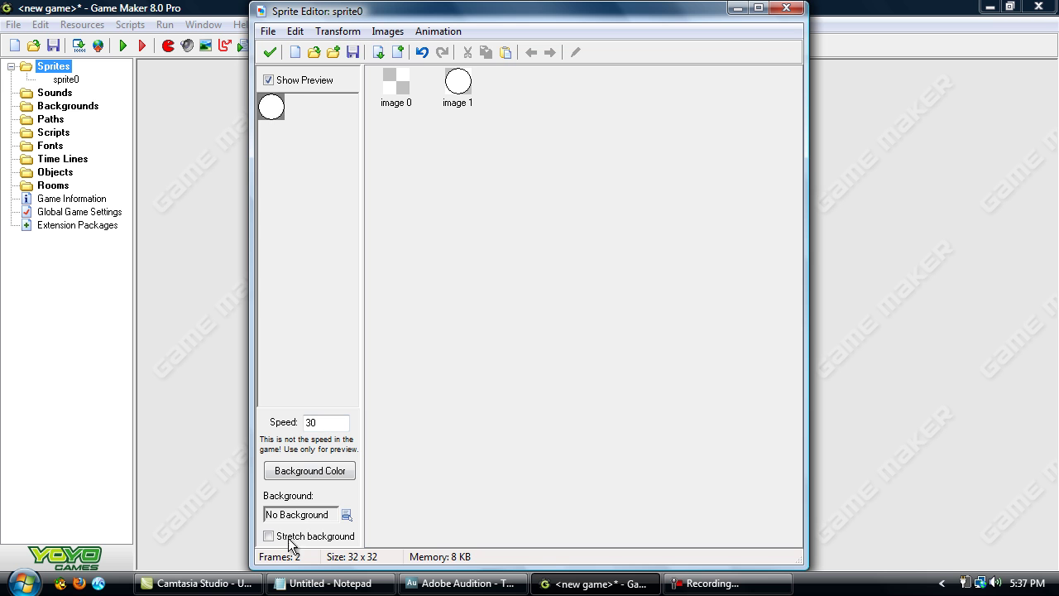
{"action": "left_click", "coordinate": [289, 82]}
{"action": "left_click", "coordinate": [277, 80]}
{"action": "left_click", "coordinate": [457, 83]}
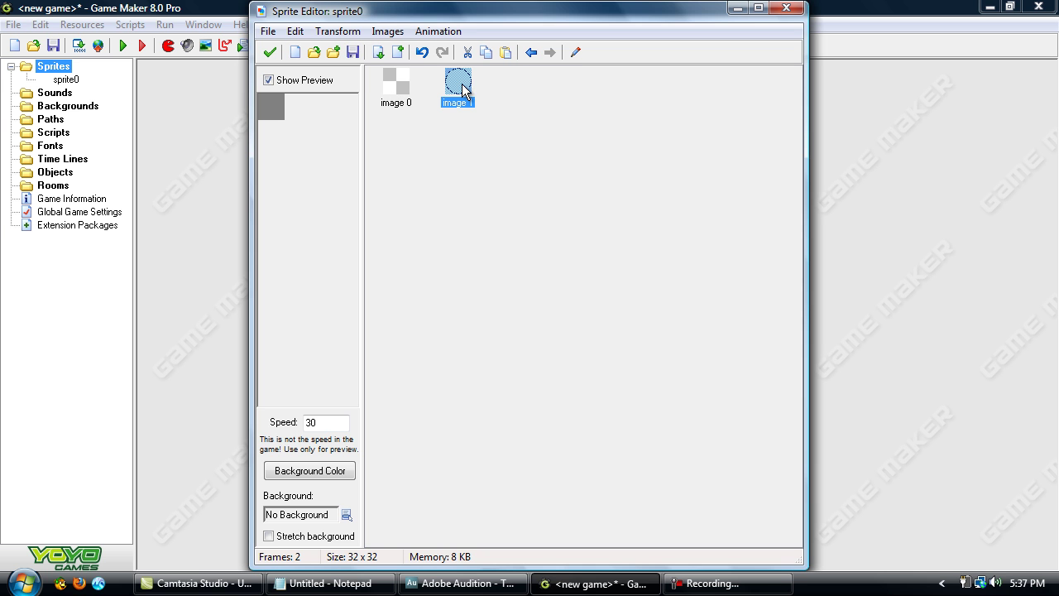
{"action": "left_click", "coordinate": [397, 53]}
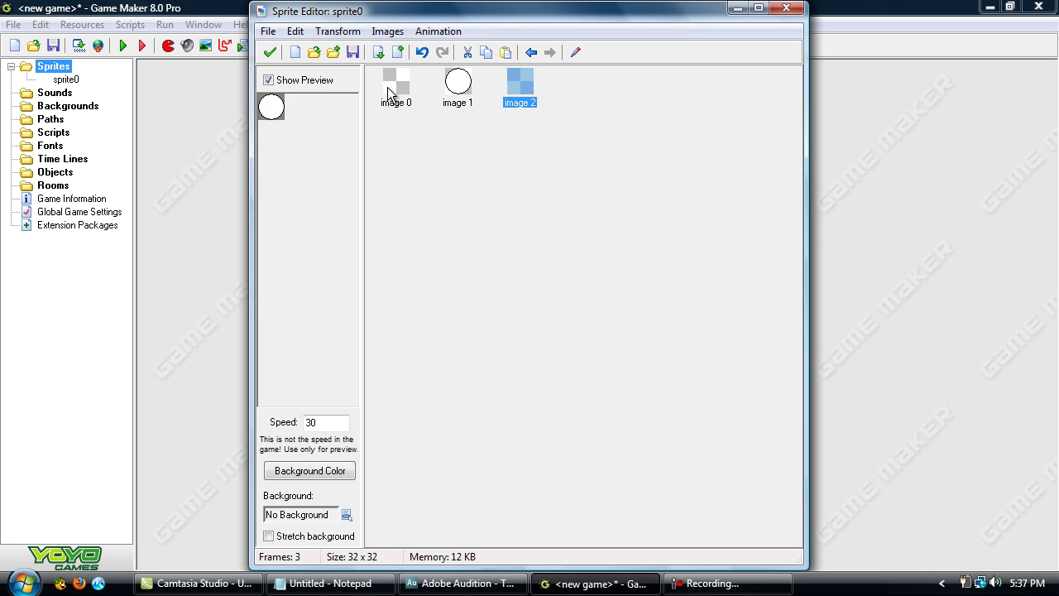
{"action": "left_click", "coordinate": [388, 93]}
{"action": "left_click", "coordinate": [468, 52]}
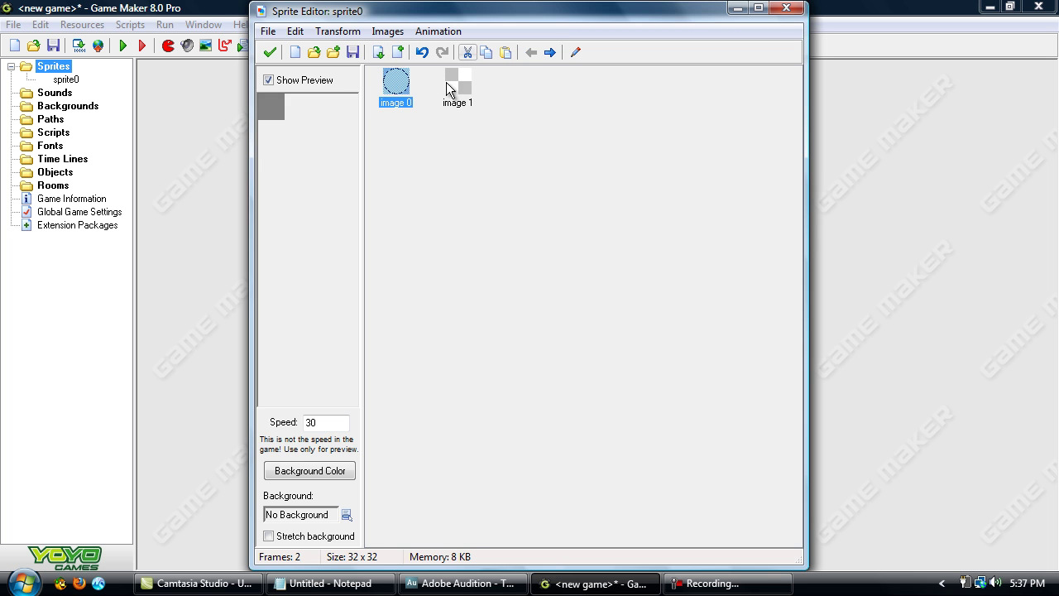
{"action": "left_click", "coordinate": [444, 84]}
{"action": "left_click", "coordinate": [465, 51]}
{"action": "left_click", "coordinate": [431, 97]}
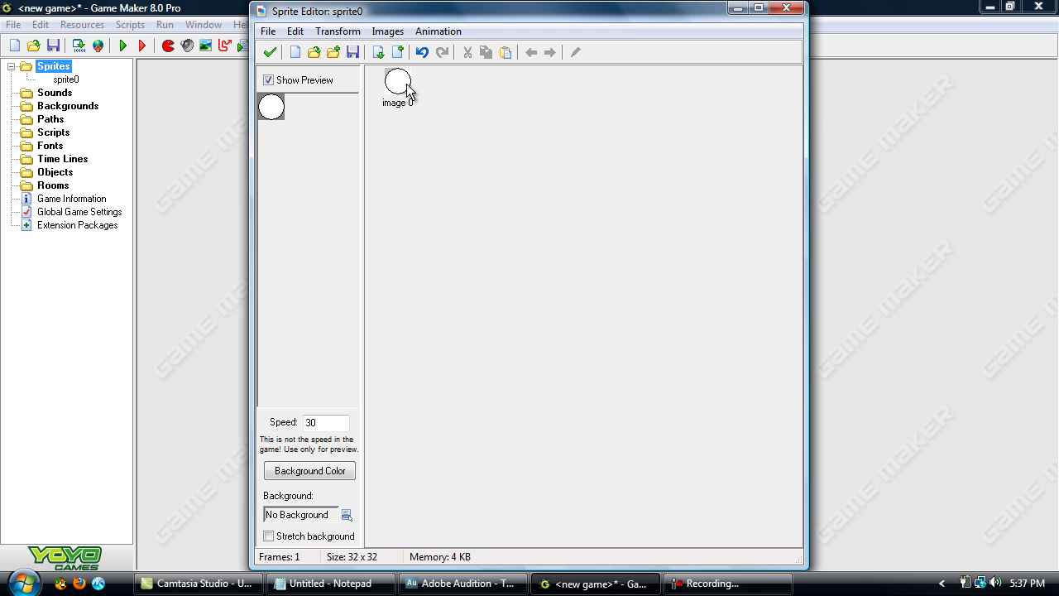
{"action": "left_click", "coordinate": [407, 91]}
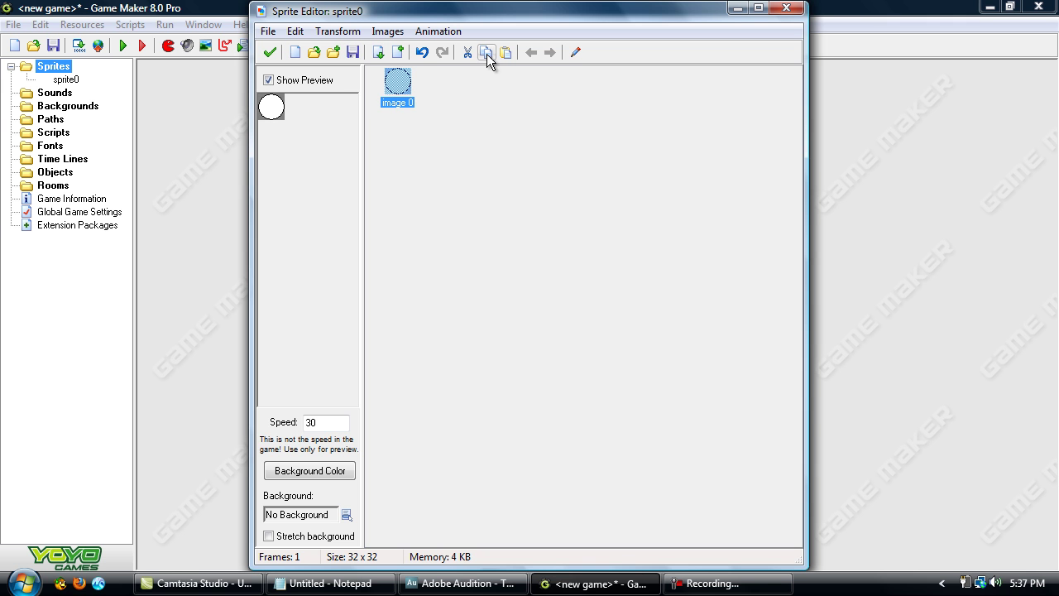
Step: Duplicate the circle frame and scribble a pencil spiral inside the copy
{"action": "left_click", "coordinate": [486, 56]}
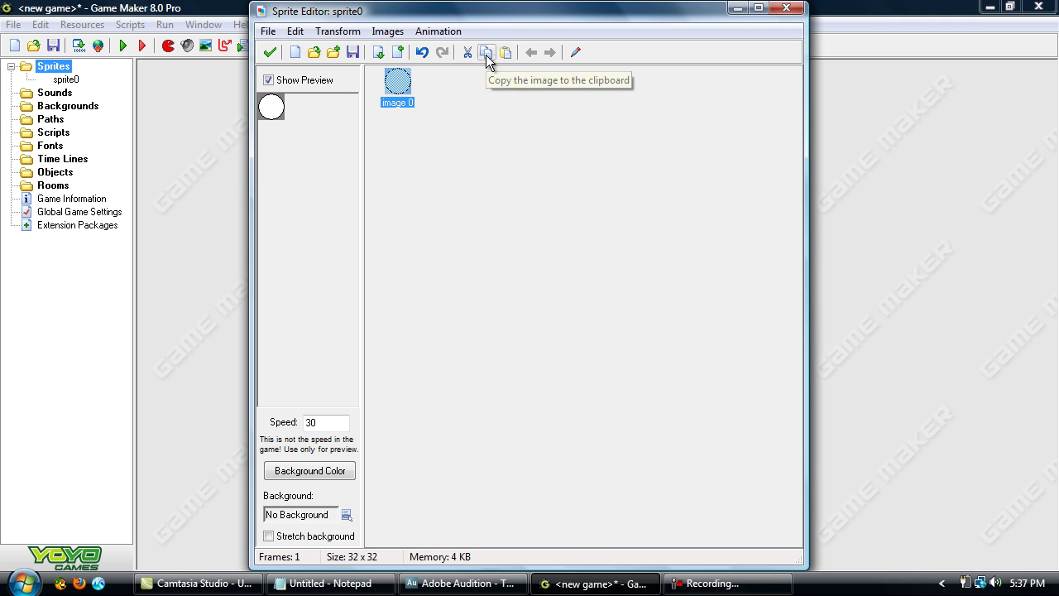
{"action": "left_click", "coordinate": [507, 53]}
{"action": "left_click", "coordinate": [500, 101]}
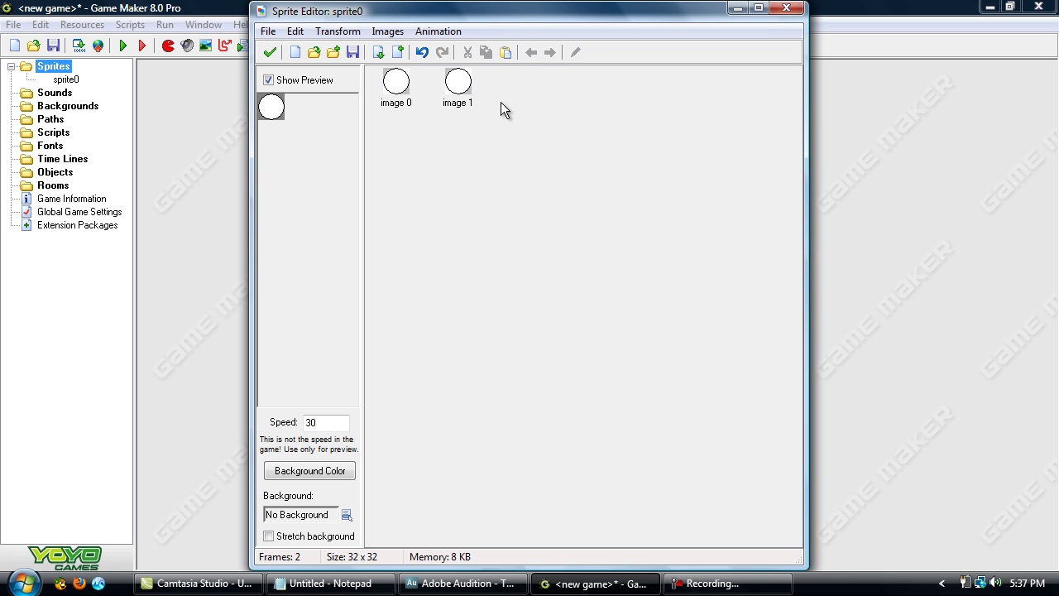
{"action": "double_click", "coordinate": [458, 83]}
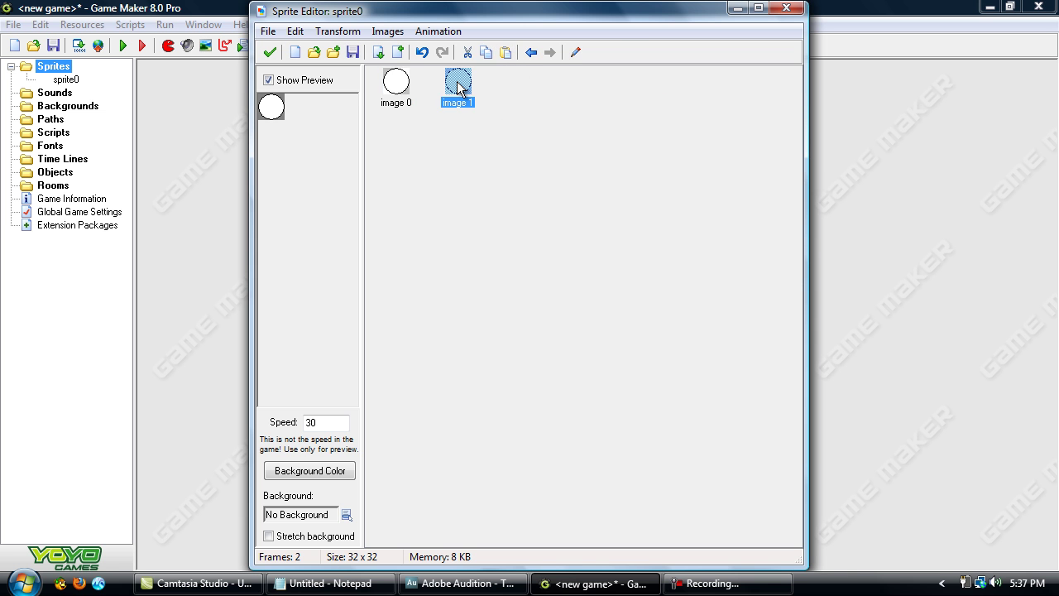
{"action": "left_click", "coordinate": [534, 52]}
{"action": "left_click", "coordinate": [534, 52]}
{"action": "left_click", "coordinate": [534, 52]}
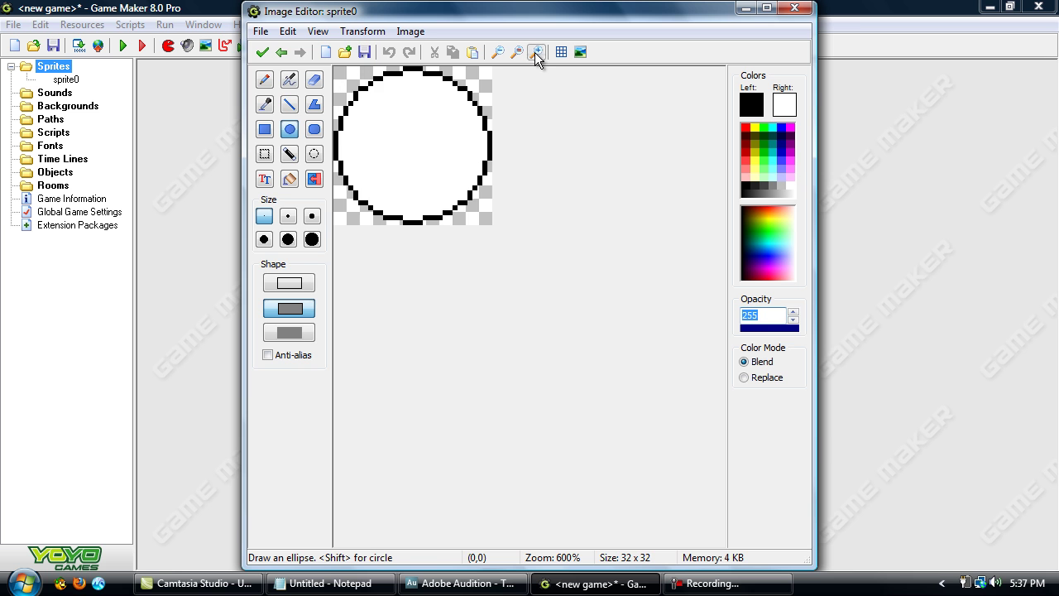
{"action": "left_click", "coordinate": [264, 79]}
{"action": "mouse_move", "coordinate": [418, 141]}
{"action": "left_mouse_down"}
{"action": "mouse_move", "coordinate": [404, 187]}
{"action": "mouse_move", "coordinate": [367, 146]}
{"action": "mouse_move", "coordinate": [446, 159]}
{"action": "mouse_move", "coordinate": [409, 125]}
{"action": "mouse_move", "coordinate": [422, 149]}
{"action": "left_mouse_up"}
{"action": "left_click", "coordinate": [261, 52]}
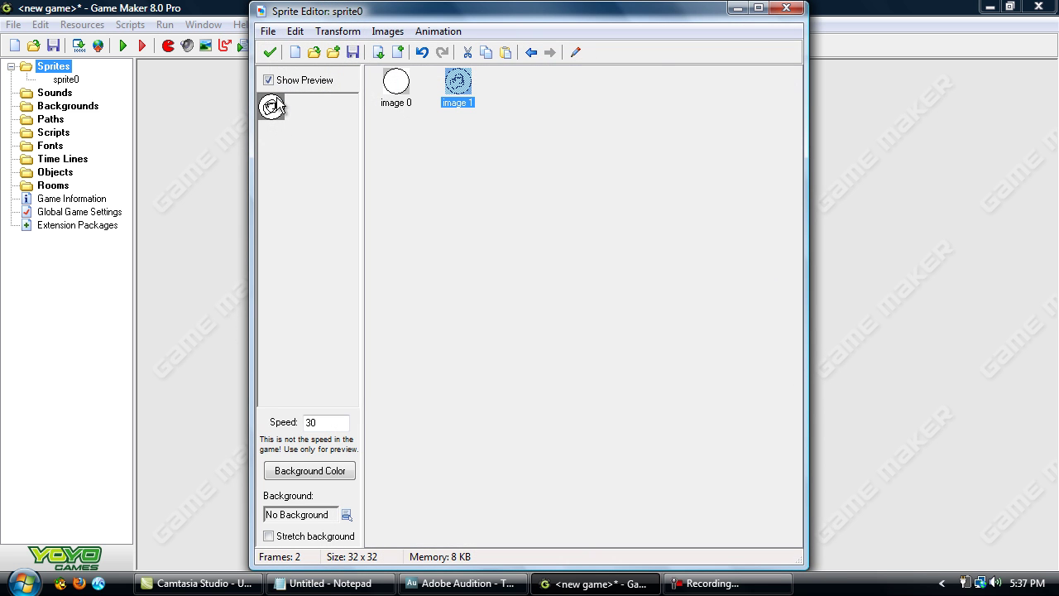
Step: Cut the scribbled second frame and close the sprite editor, keeping changes
{"action": "left_click", "coordinate": [467, 52]}
{"action": "left_click", "coordinate": [444, 181]}
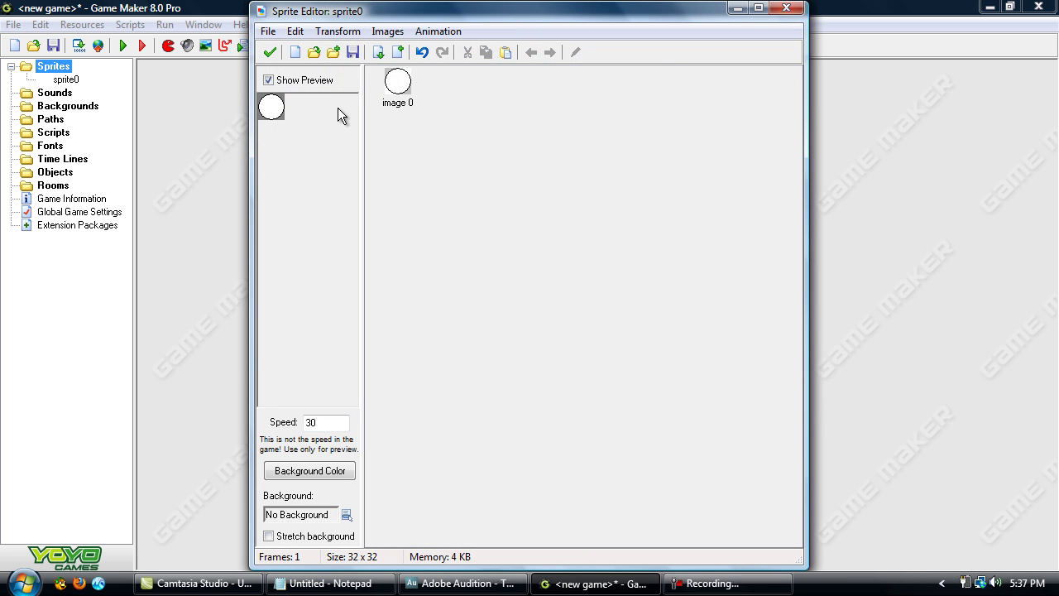
{"action": "left_click", "coordinate": [270, 50]}
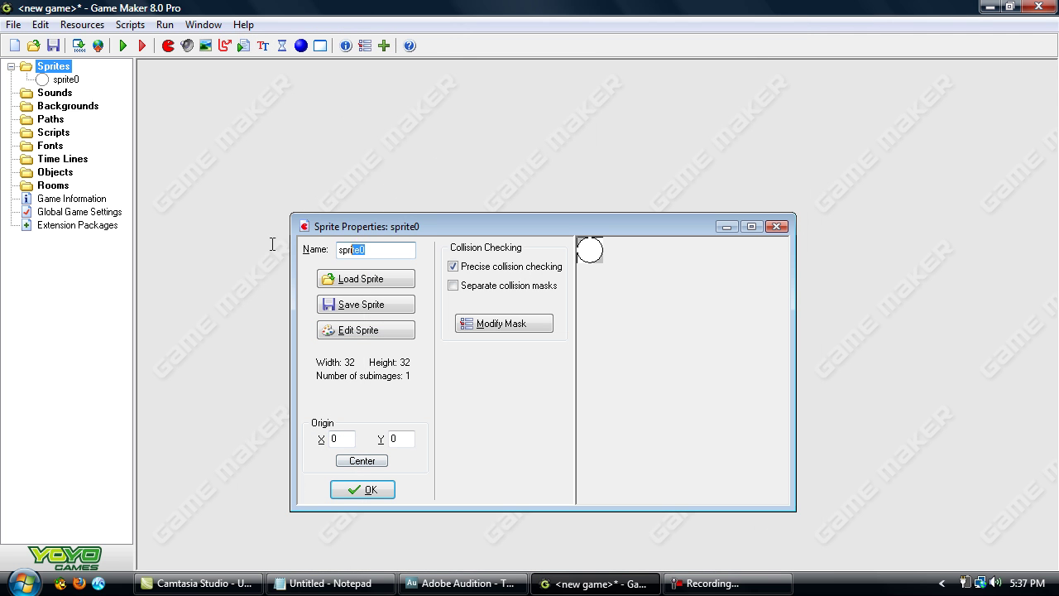
Step: Enter spr_Ball as the sprite's name and confirm the properties
{"action": "type", "text": "spr_Ball"}
{"action": "key", "text": "Return"}
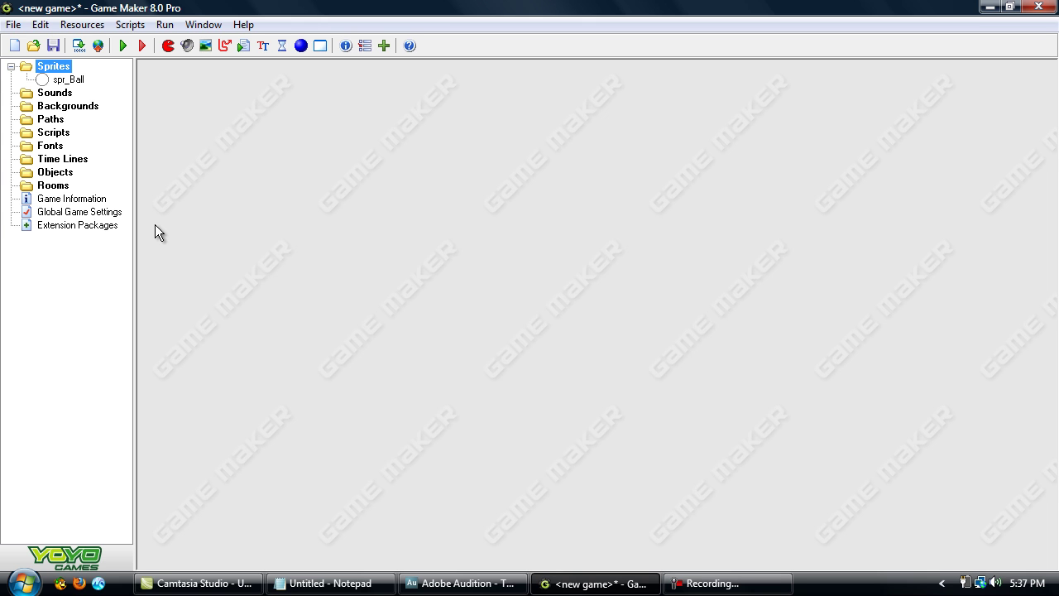
Step: Create a sound loaded from applause.wav and name it Sound1
{"action": "right_click", "coordinate": [64, 95]}
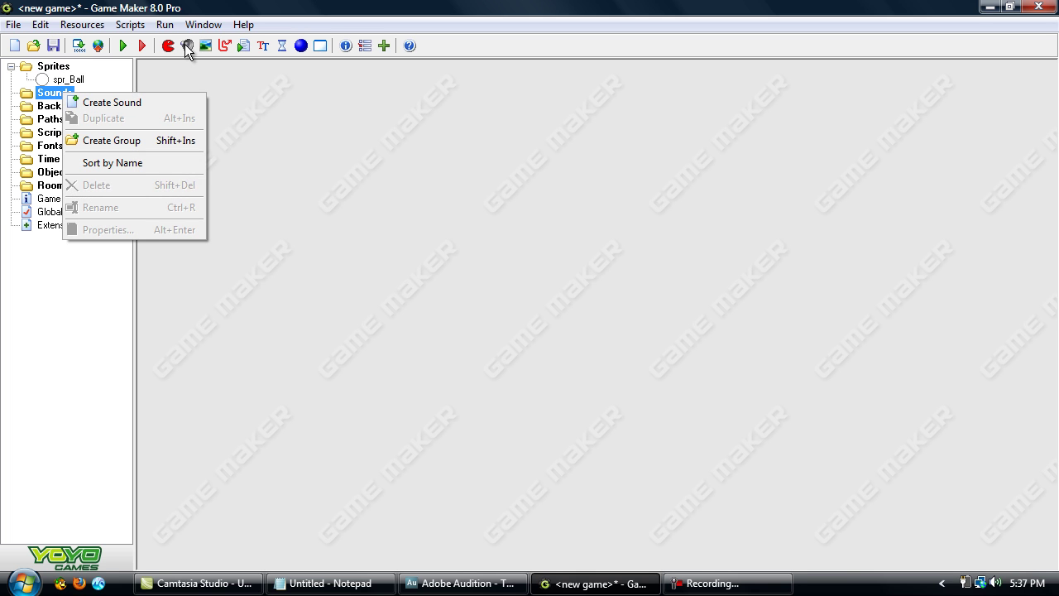
{"action": "left_click", "coordinate": [131, 100]}
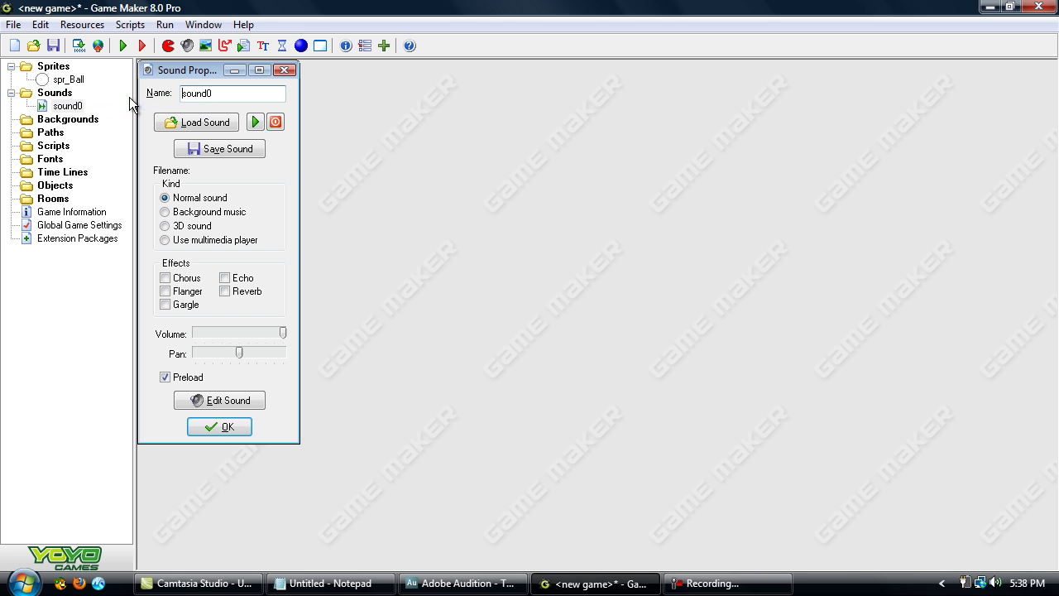
{"action": "left_click", "coordinate": [226, 125]}
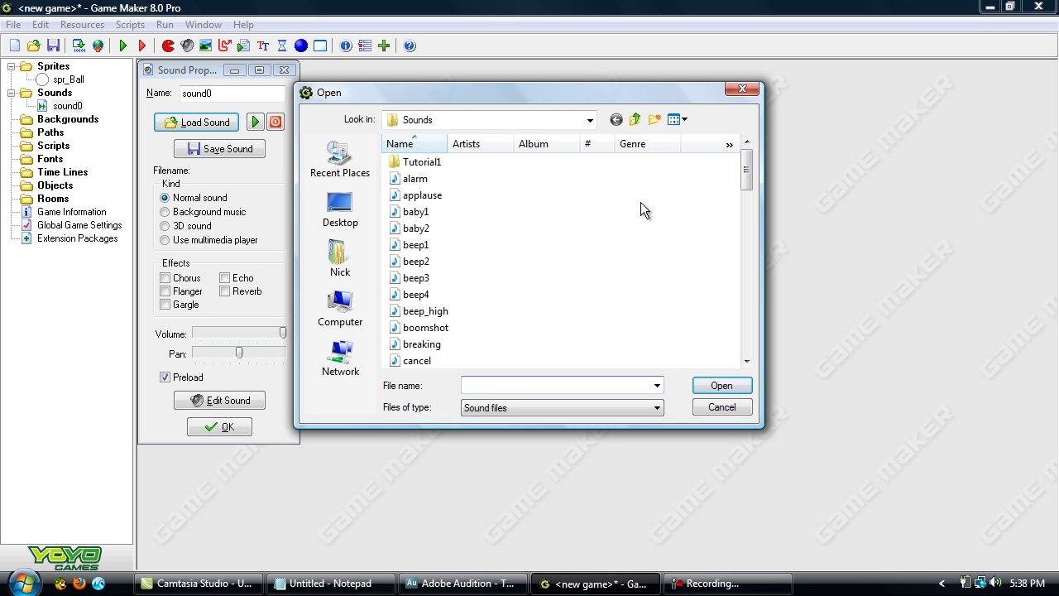
{"action": "double_click", "coordinate": [424, 195]}
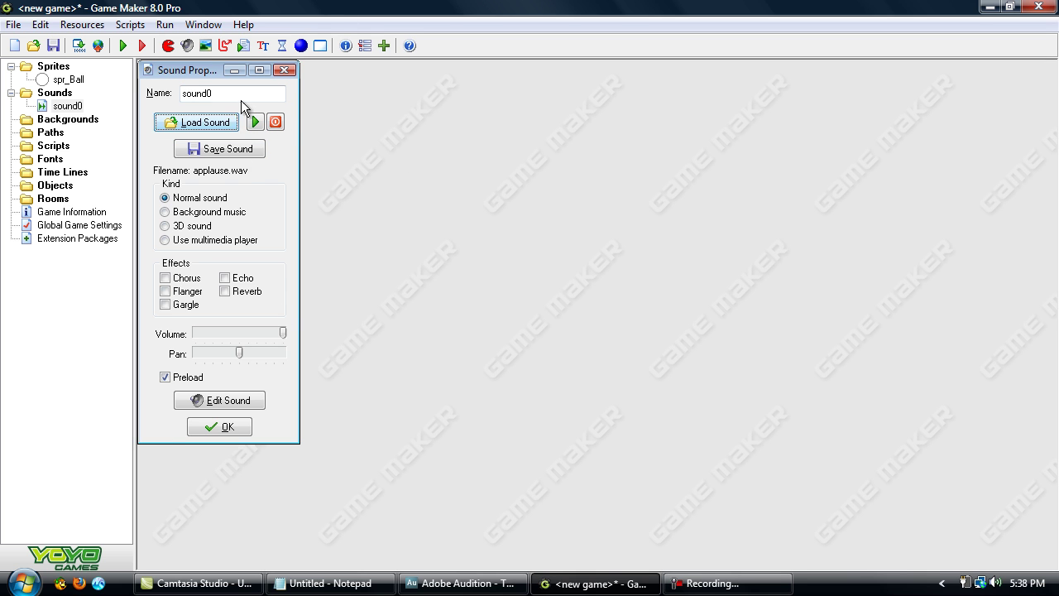
{"action": "double_click", "coordinate": [216, 93]}
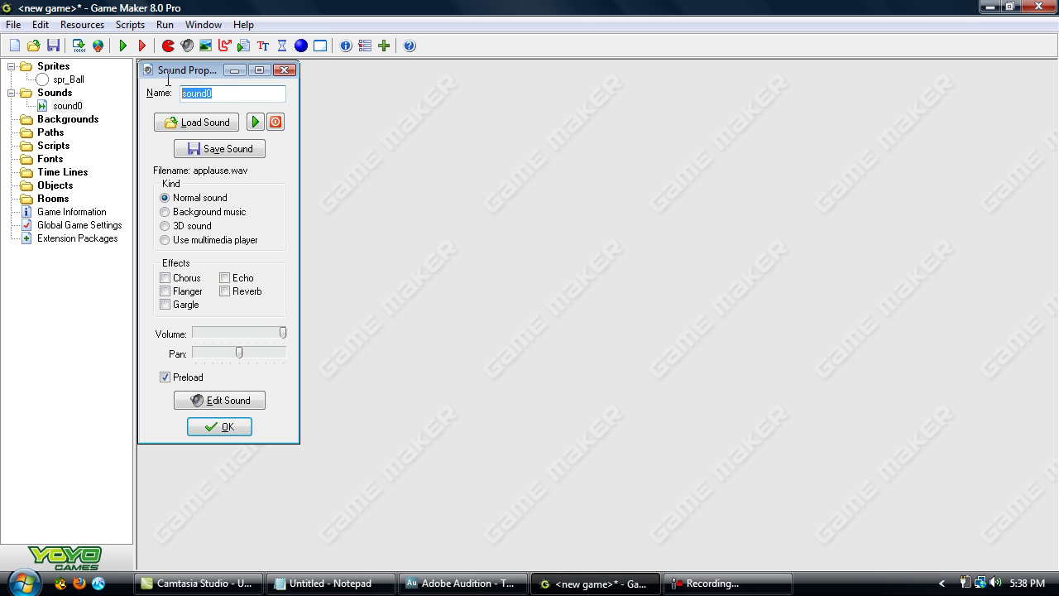
{"action": "key", "text": "BackSpace"}
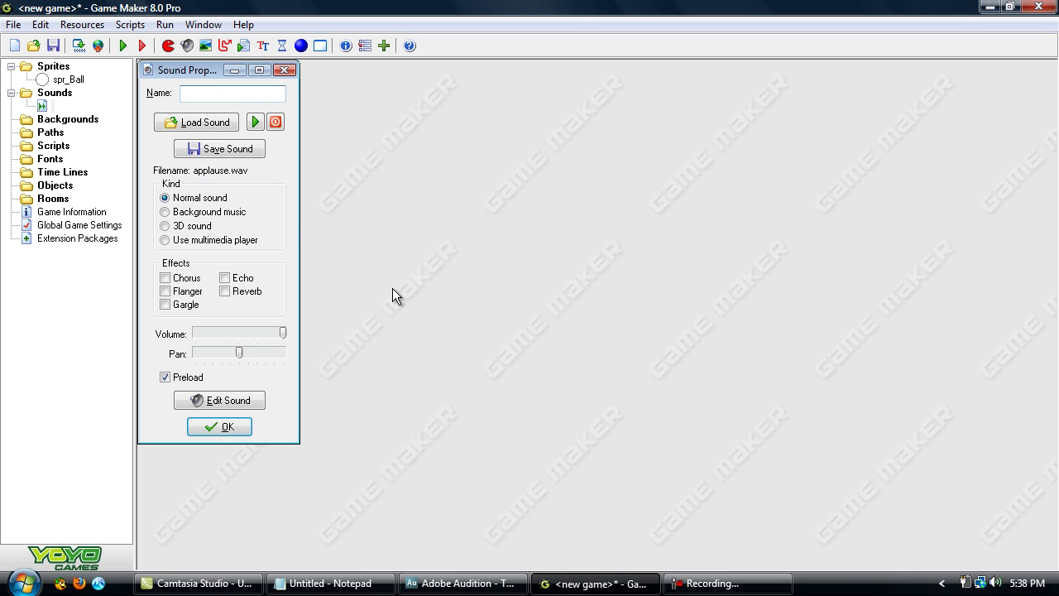
{"action": "type", "text": "Sound1"}
{"action": "key", "text": "Return"}
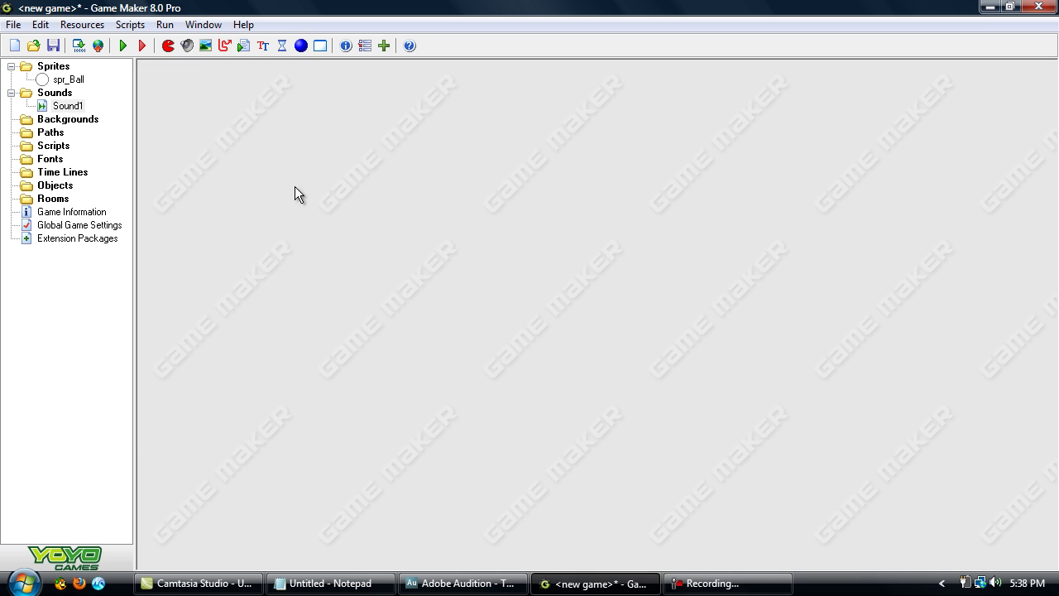
Step: Create a background loaded from metal_dark in the Backgrounds image folder
{"action": "right_click", "coordinate": [74, 124]}
{"action": "left_click", "coordinate": [101, 130]}
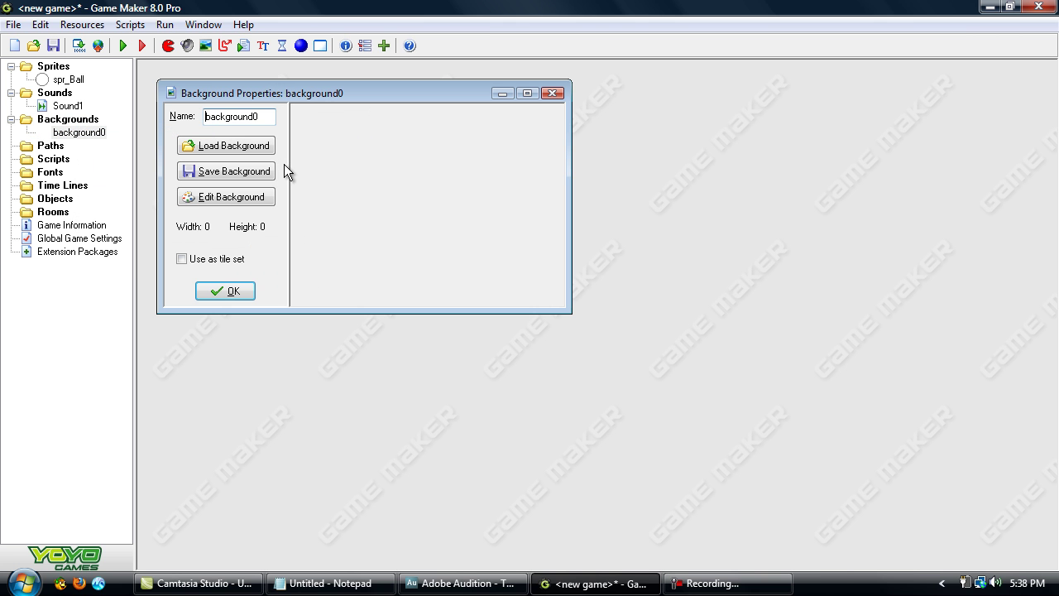
{"action": "left_click", "coordinate": [244, 147]}
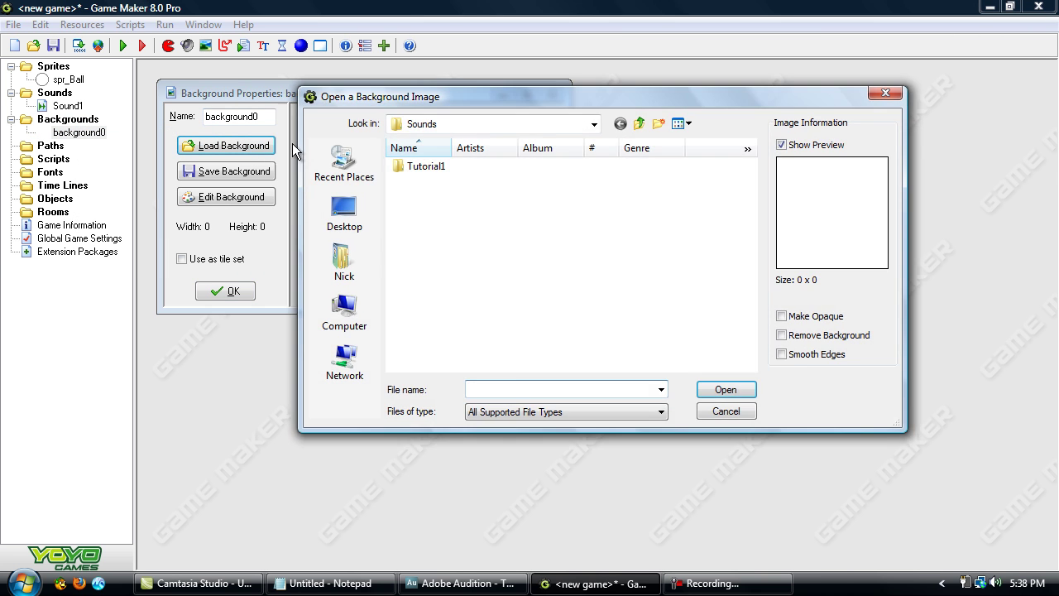
{"action": "left_click", "coordinate": [639, 124]}
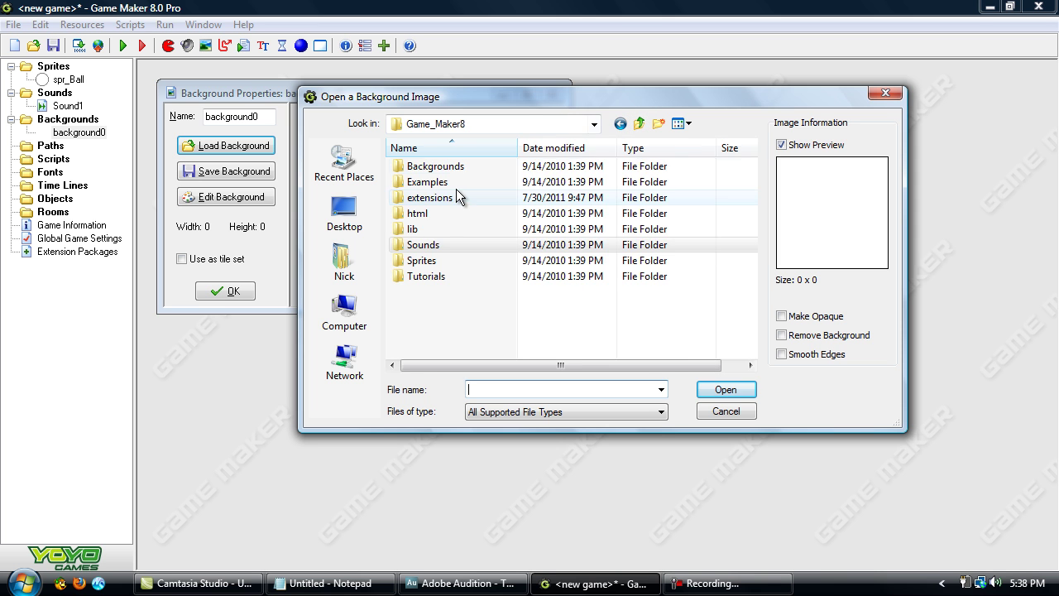
{"action": "double_click", "coordinate": [455, 168]}
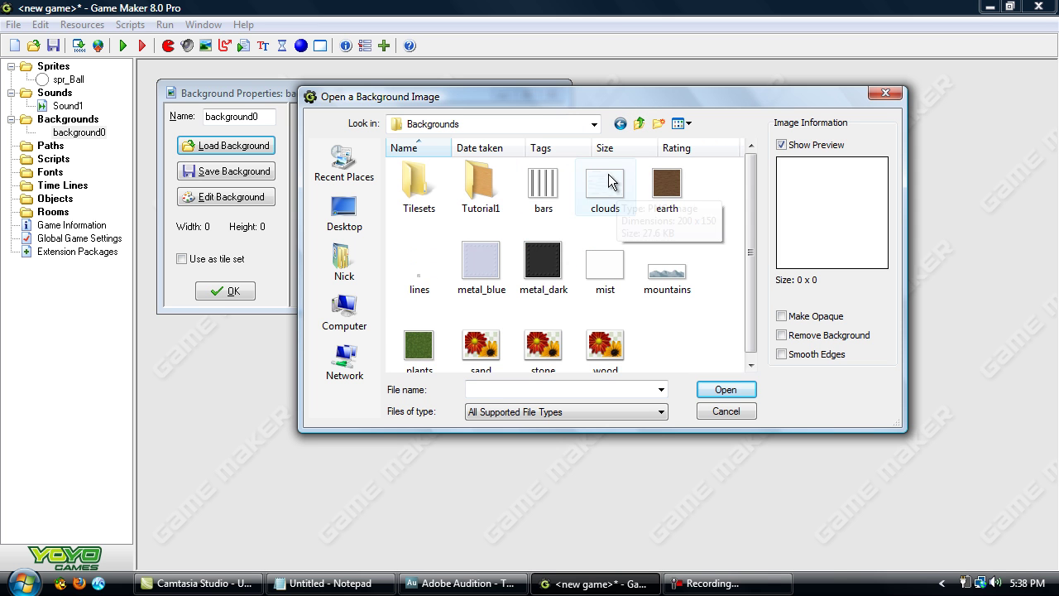
{"action": "double_click", "coordinate": [547, 260]}
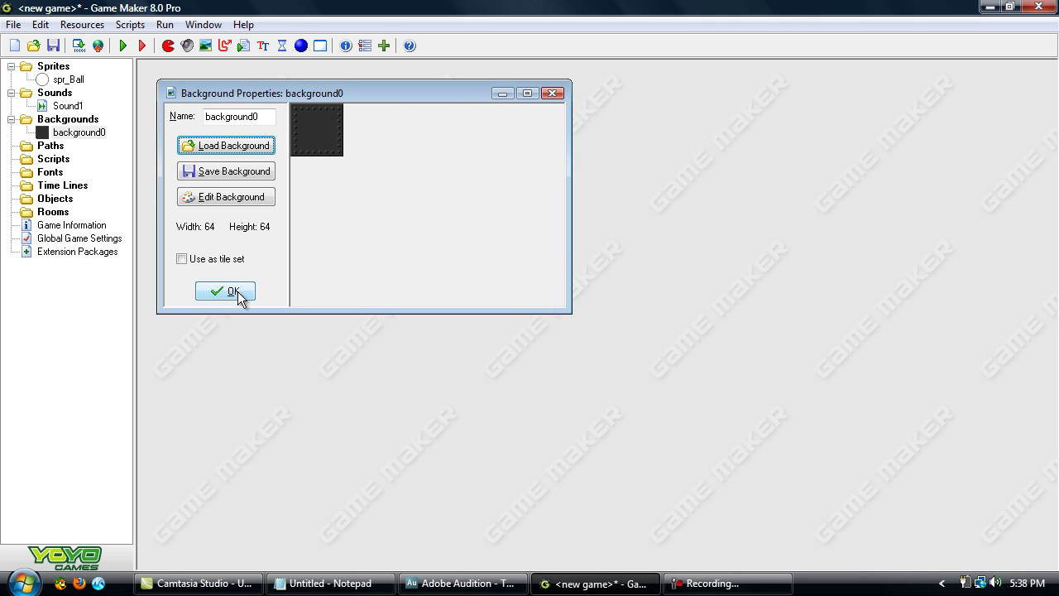
Step: Name the background Metal and close its properties
{"action": "left_click_drag", "start_coordinate": [263, 118], "coordinate": [146, 148]}
{"action": "key", "text": "BackSpace"}
{"action": "type", "text": "Backb"}
{"action": "key", "text": "BackSpace"}
{"action": "type", "text": "g"}
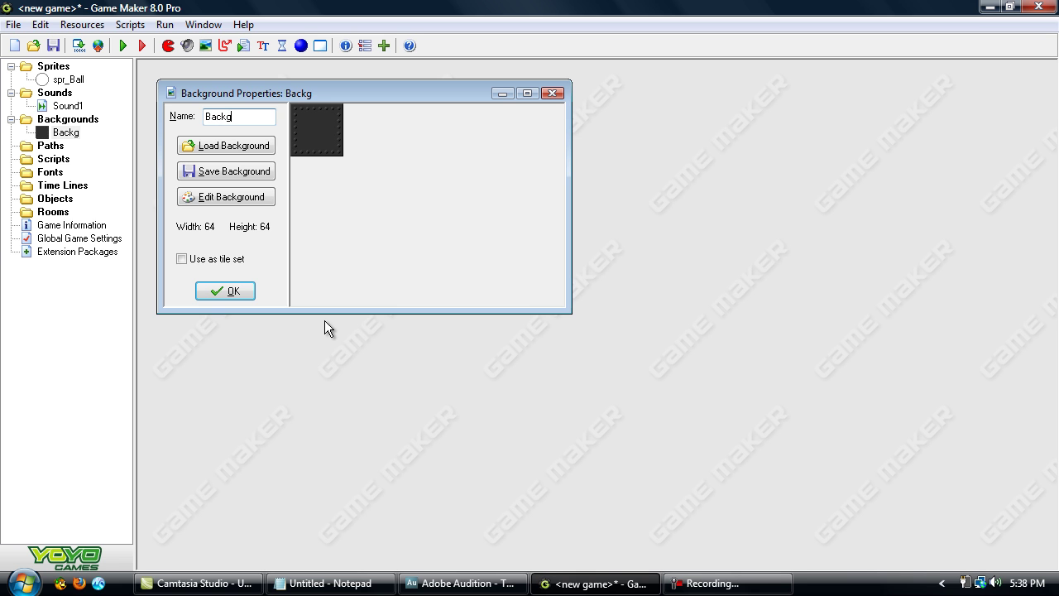
{"action": "type", "text": "round1"}
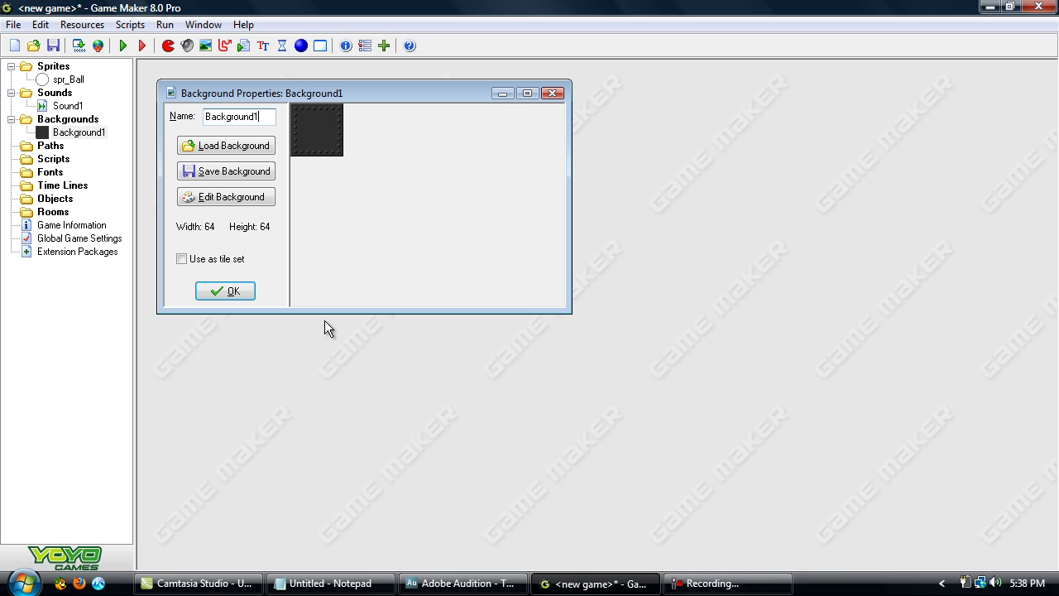
{"action": "key", "text": "shift+Home"}
{"action": "key", "text": "BackSpace"}
{"action": "type", "text": "Metal"}
{"action": "key", "text": "Return"}
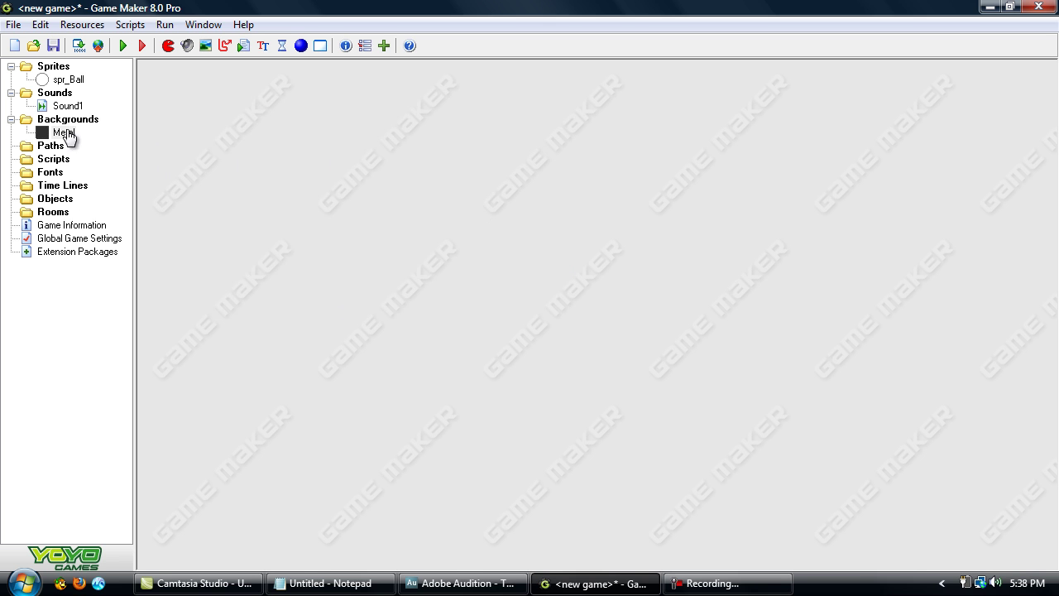
Step: Go through the Paths, Scripts, Fonts and Time Lines folders, then bring up the Objects folder options
{"action": "left_click", "coordinate": [50, 146]}
{"action": "left_click", "coordinate": [51, 159]}
{"action": "left_click", "coordinate": [49, 172]}
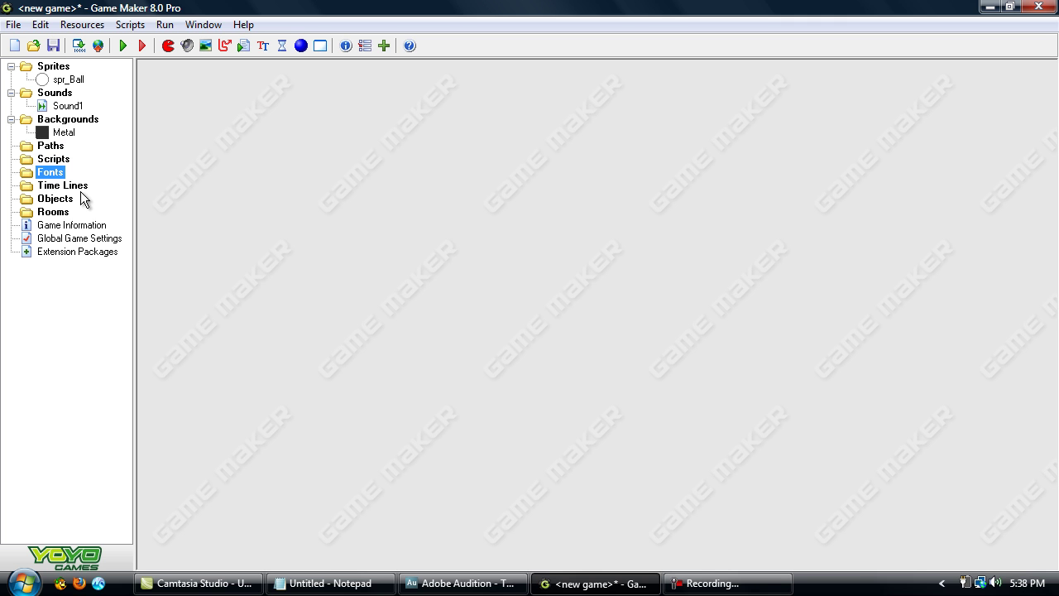
{"action": "left_click", "coordinate": [70, 187]}
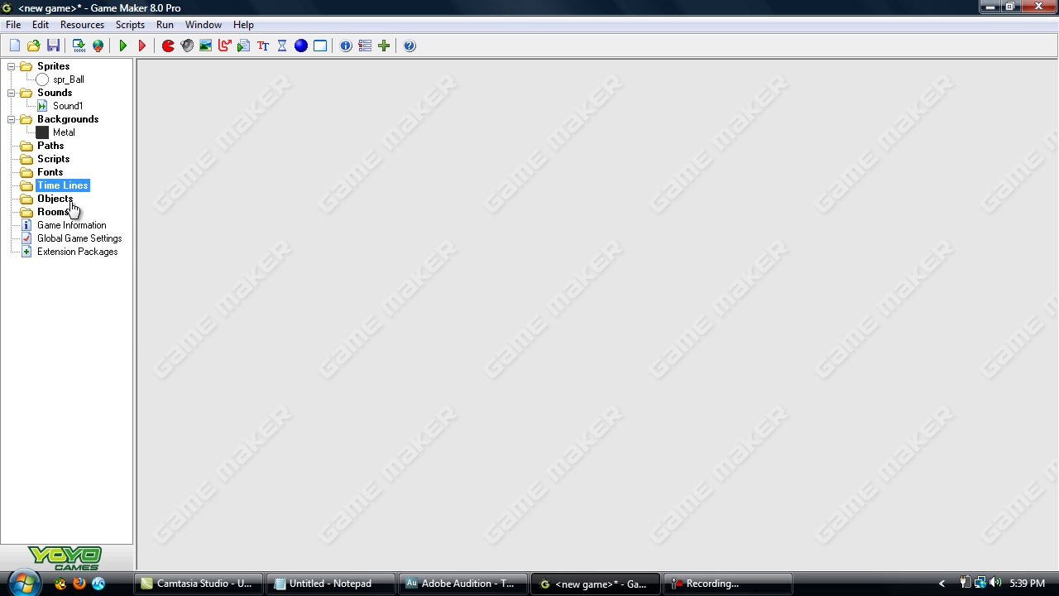
{"action": "right_click", "coordinate": [71, 205]}
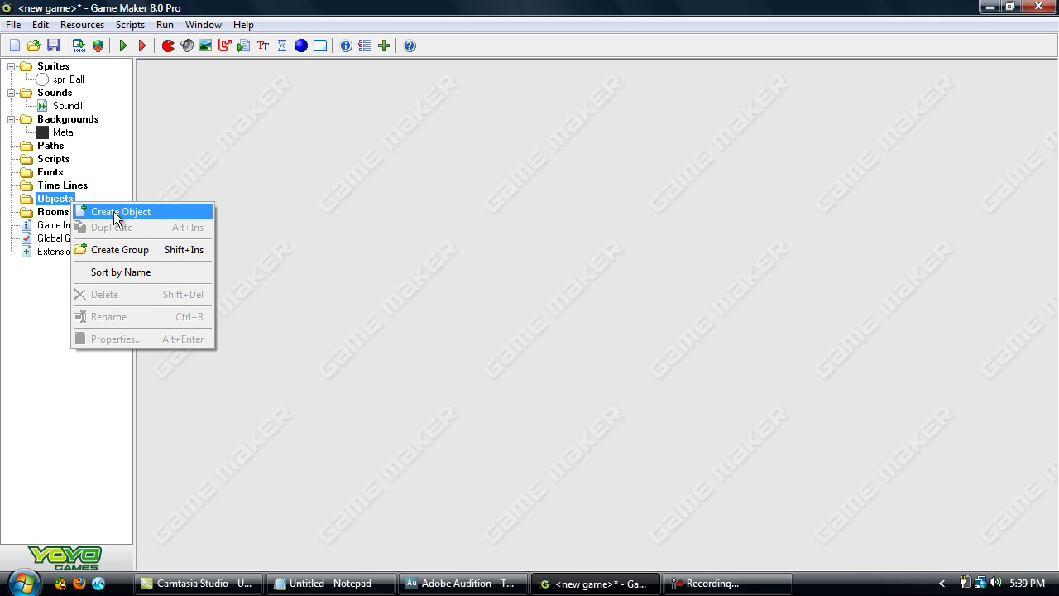
Step: Create an object using the spr_Ball sprite and name it obj_Ball
{"action": "left_click", "coordinate": [115, 217]}
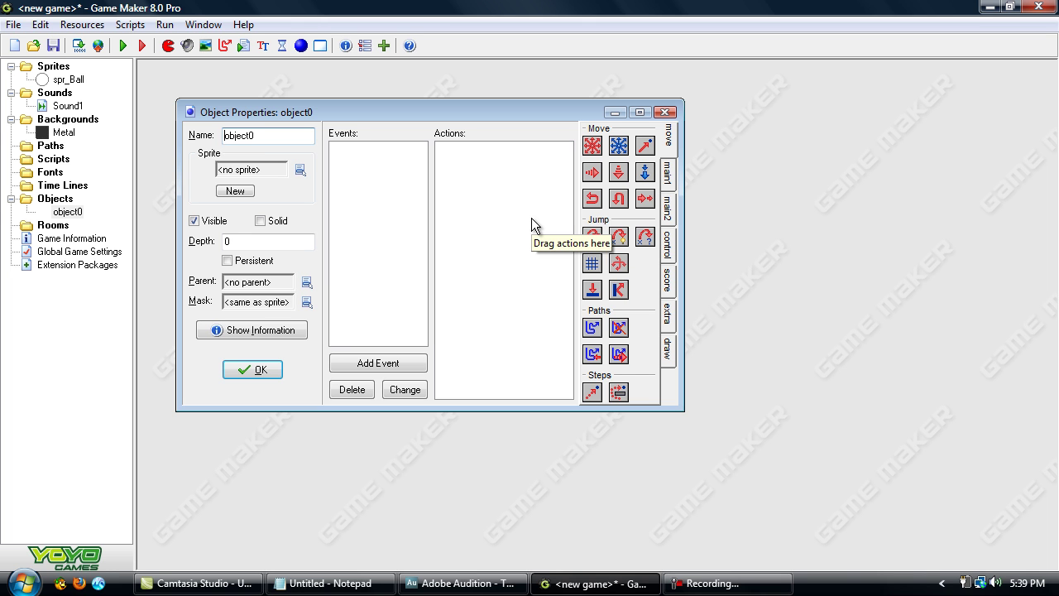
{"action": "left_click", "coordinate": [305, 171]}
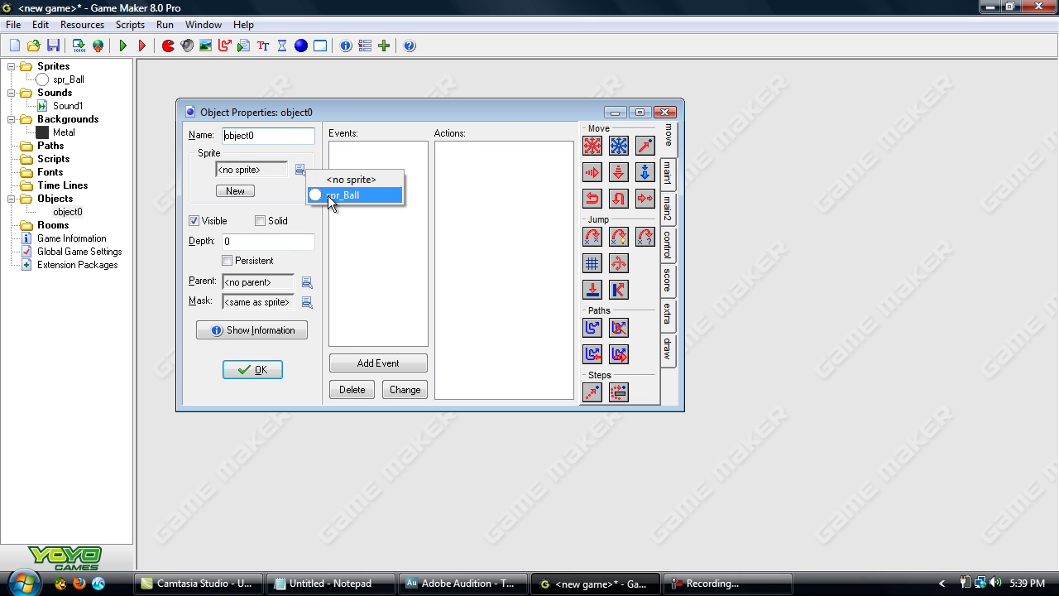
{"action": "left_click", "coordinate": [328, 195]}
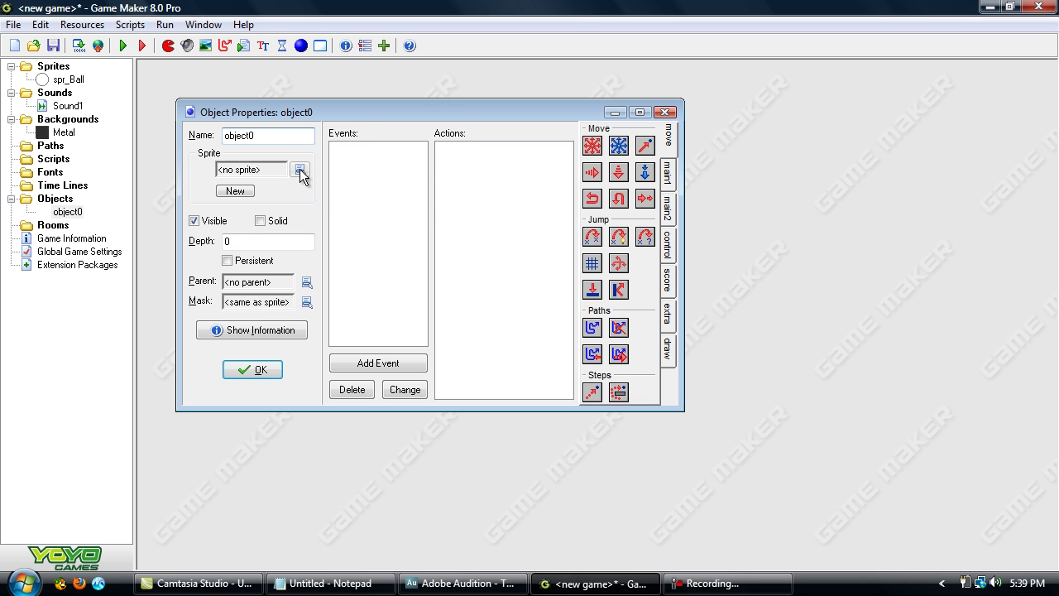
{"action": "left_click", "coordinate": [301, 170]}
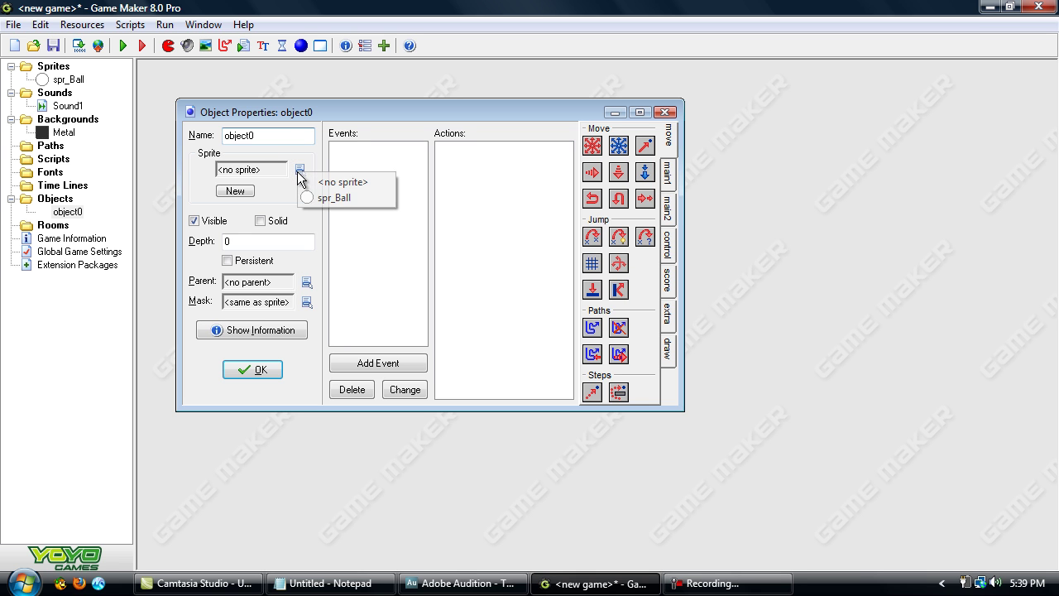
{"action": "left_click", "coordinate": [354, 192]}
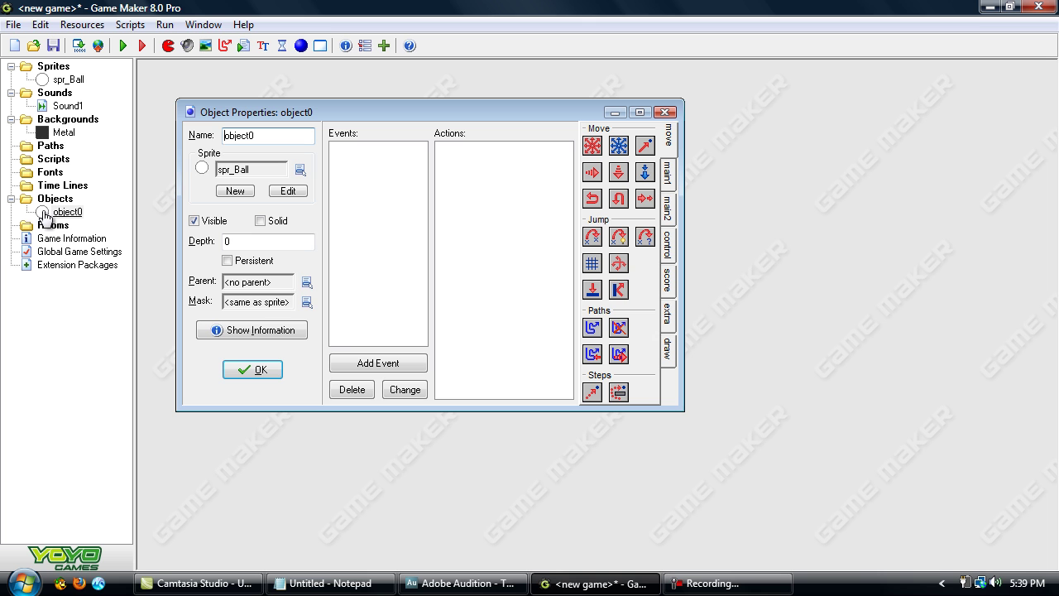
{"action": "left_click_drag", "start_coordinate": [288, 137], "coordinate": [2, 120]}
{"action": "type", "text": "obj"}
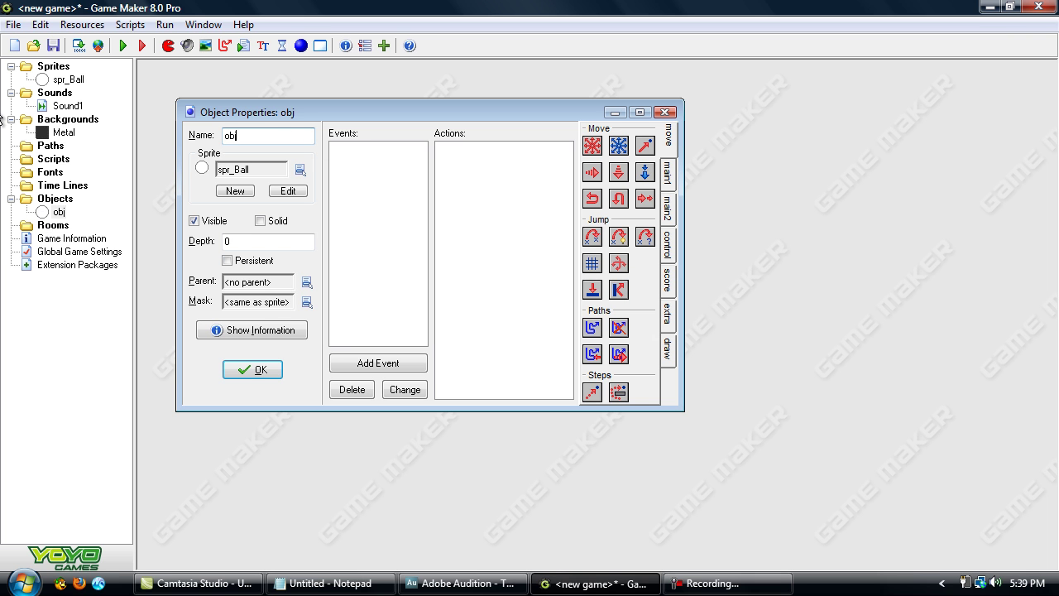
{"action": "type", "text": "_Ball"}
{"action": "key", "text": "Return"}
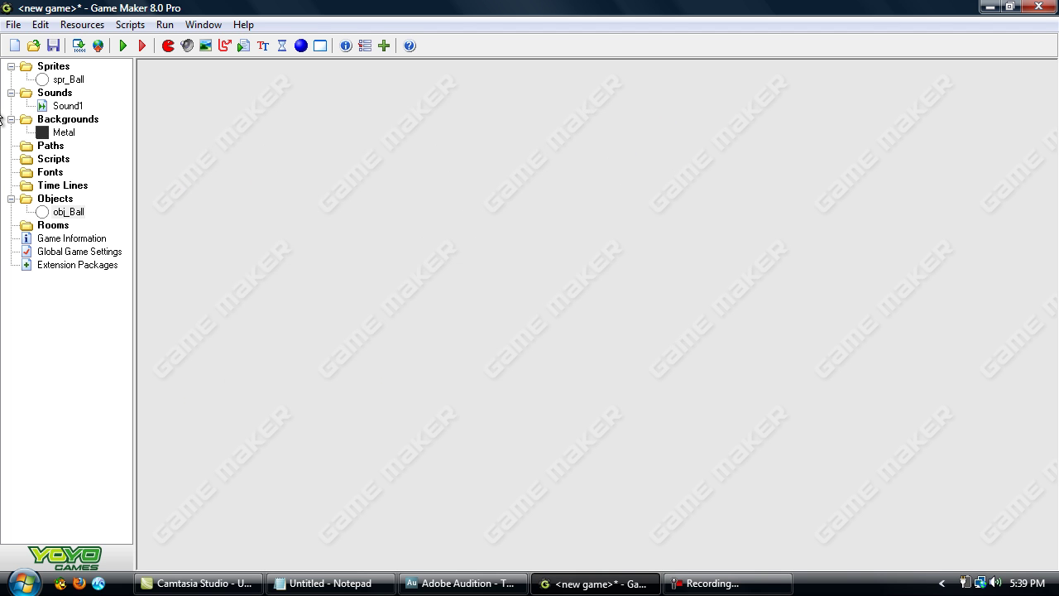
Step: Reopen obj_Ball, leave it Visible and not Solid, and confirm with OK
{"action": "double_click", "coordinate": [69, 212]}
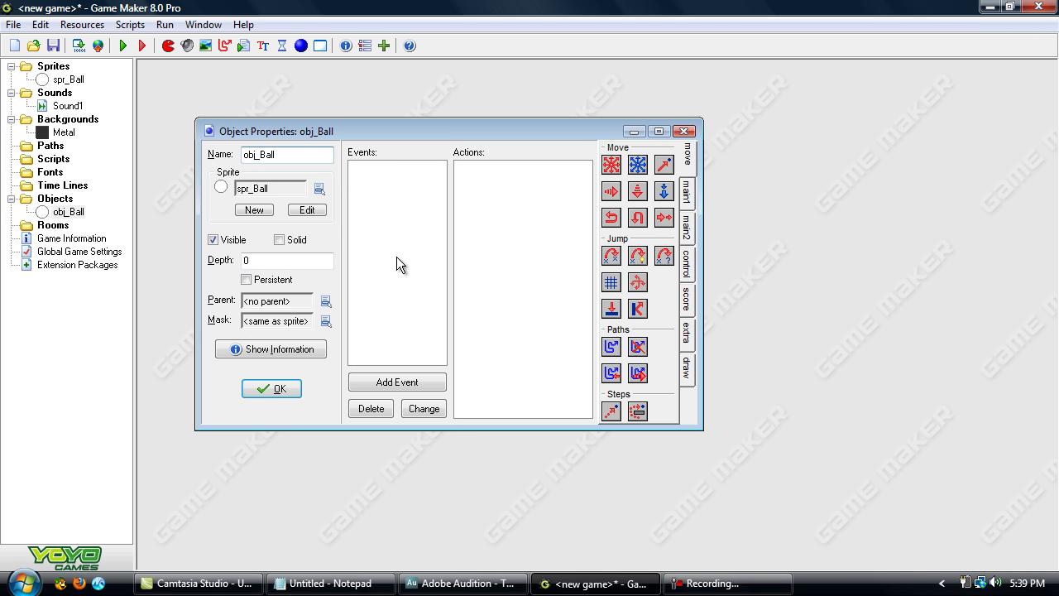
{"action": "left_click", "coordinate": [217, 239]}
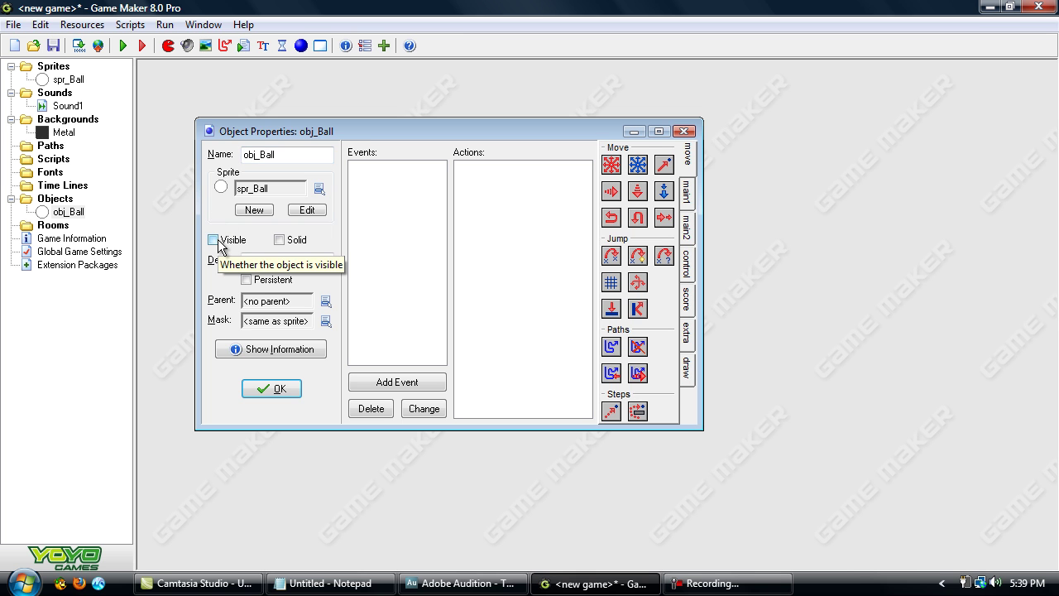
{"action": "left_click", "coordinate": [218, 239]}
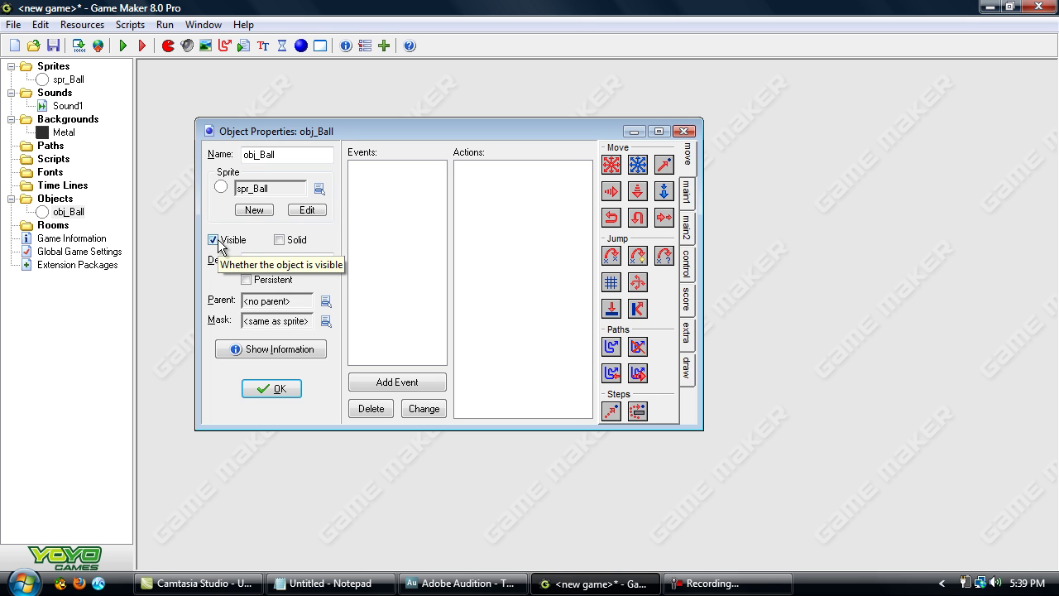
{"action": "left_click", "coordinate": [299, 240]}
{"action": "left_click", "coordinate": [298, 240]}
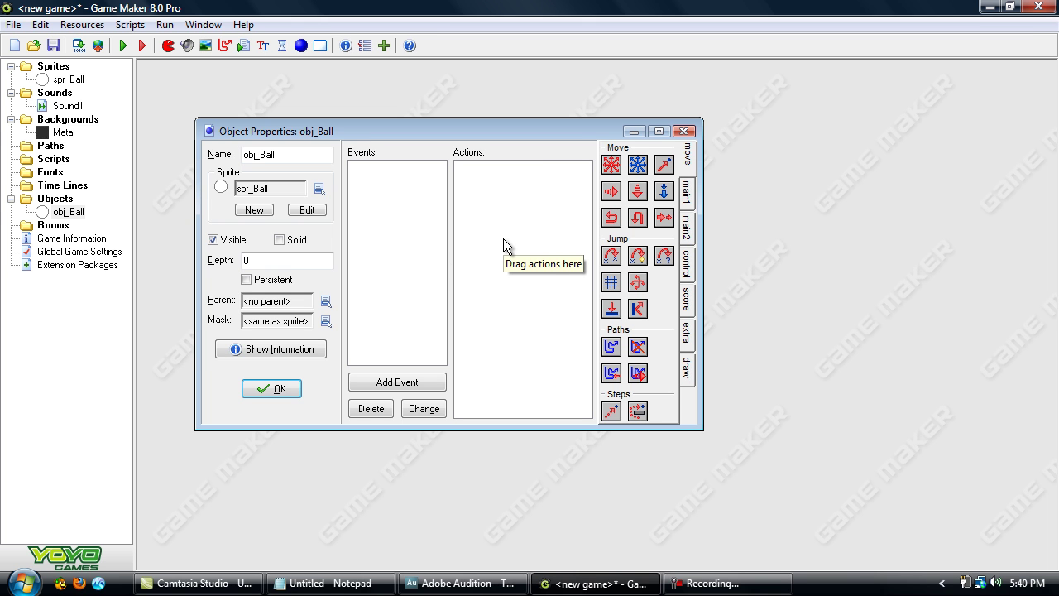
{"action": "left_click", "coordinate": [255, 386]}
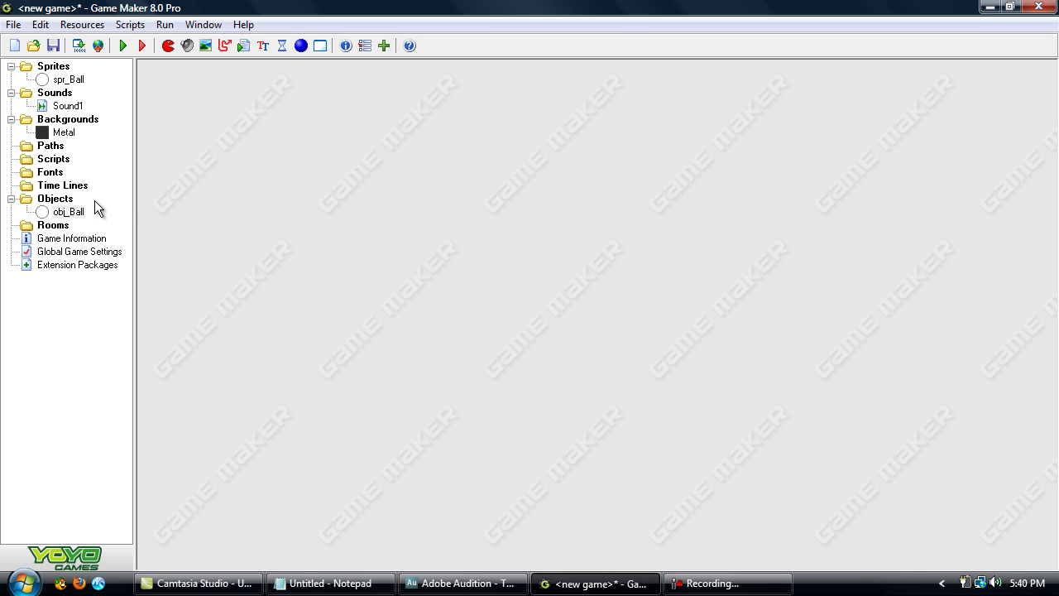
Step: Create a new room, maximize its editor, and look through its settings, backgrounds and tiles tabs
{"action": "right_click", "coordinate": [48, 226]}
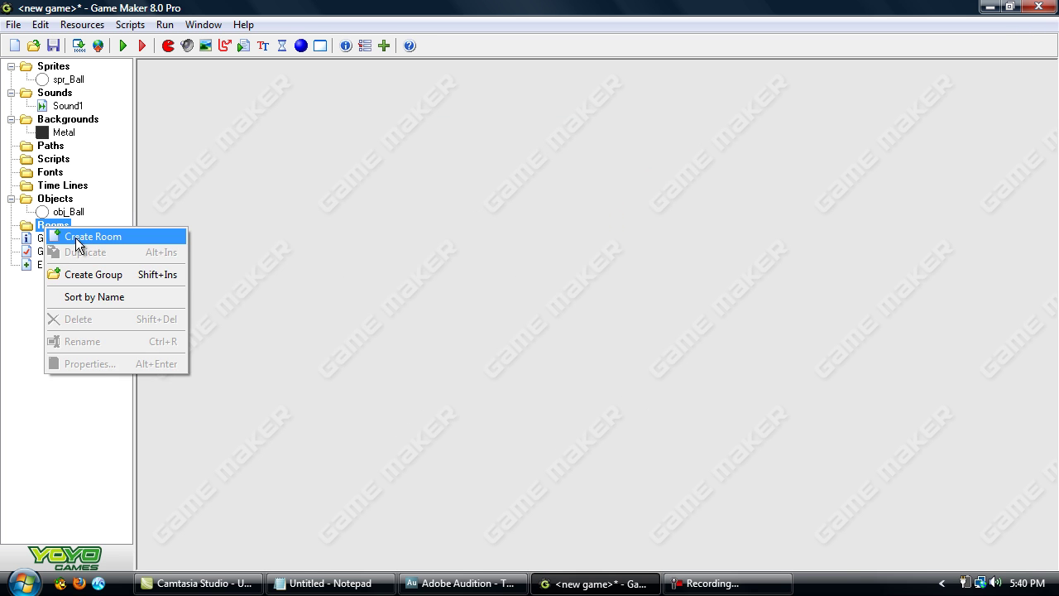
{"action": "left_click", "coordinate": [77, 235]}
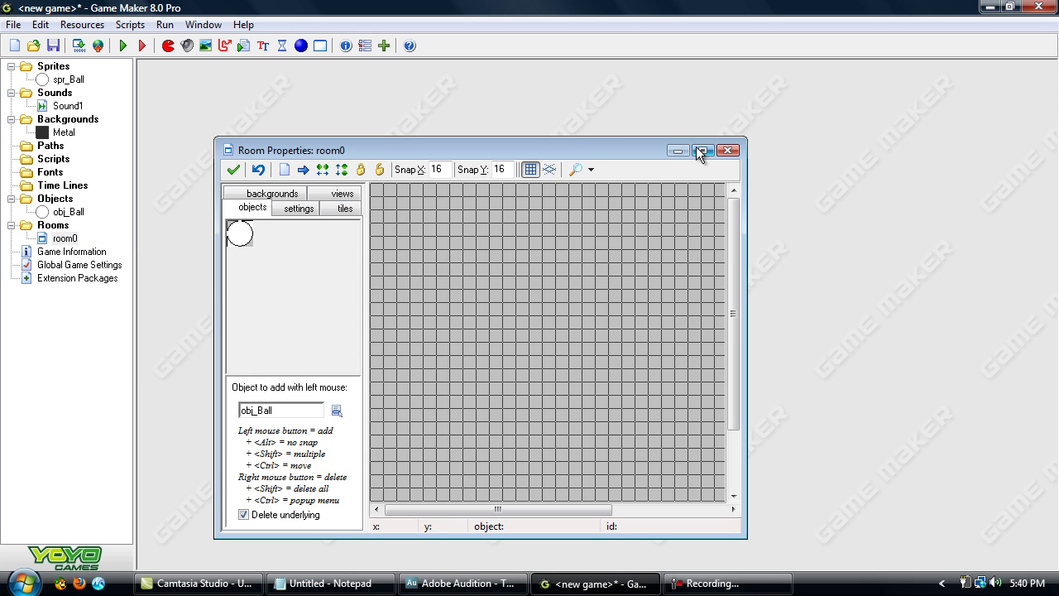
{"action": "left_click", "coordinate": [703, 150]}
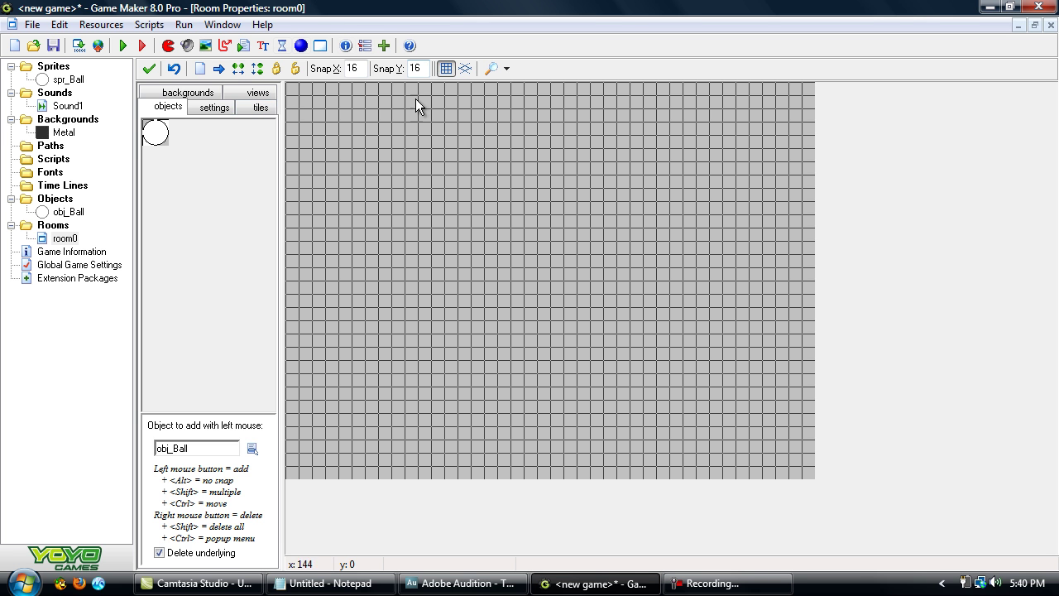
{"action": "left_click", "coordinate": [214, 107]}
{"action": "left_click", "coordinate": [259, 107]}
{"action": "left_click", "coordinate": [211, 92]}
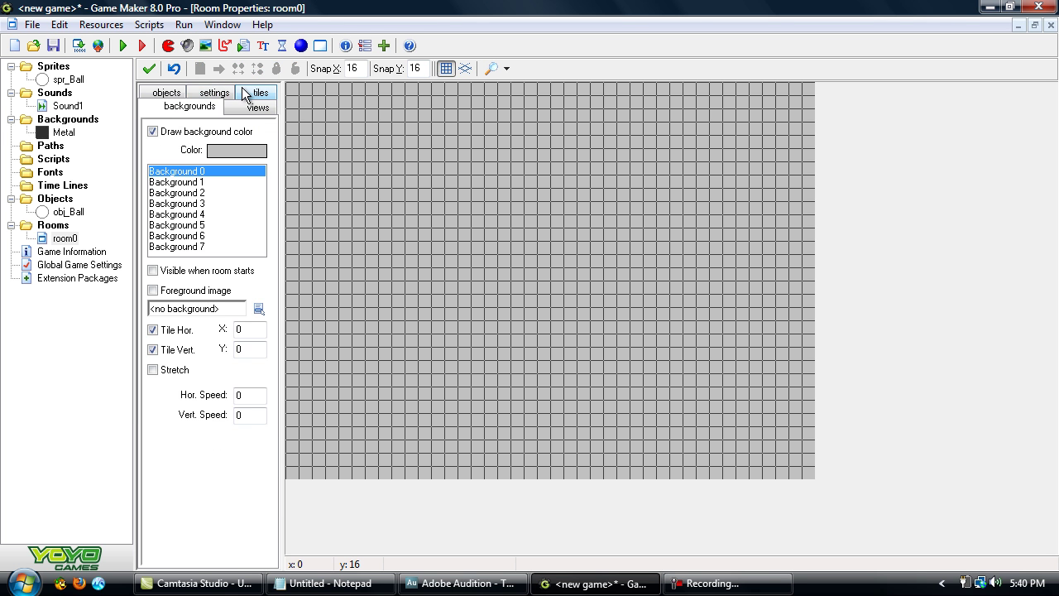
{"action": "left_click", "coordinate": [243, 88]}
{"action": "left_click", "coordinate": [175, 105]}
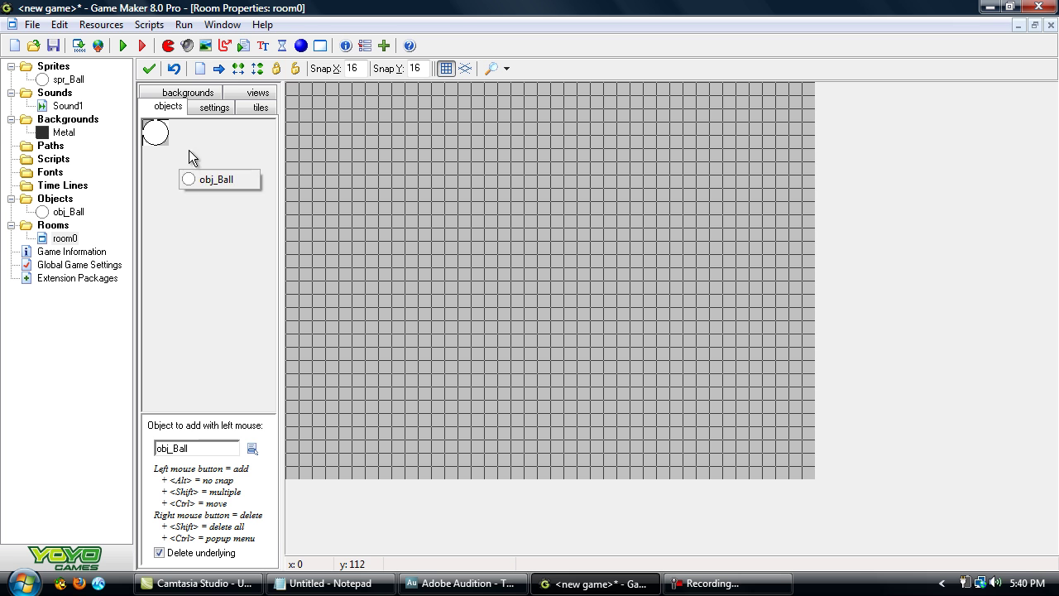
Step: Choose obj_Ball and place several ball instances around the room
{"action": "left_click", "coordinate": [218, 156]}
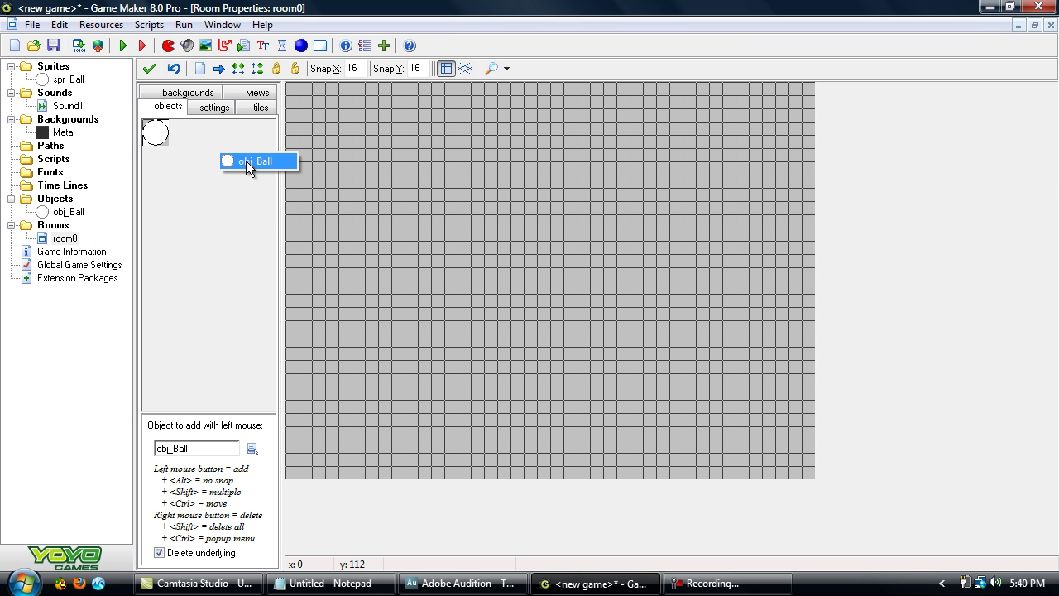
{"action": "left_click", "coordinate": [245, 160]}
{"action": "left_click_drag", "start_coordinate": [573, 306], "coordinate": [446, 256]}
{"action": "left_click", "coordinate": [551, 136]}
{"action": "left_click", "coordinate": [684, 243]}
{"action": "left_click", "coordinate": [565, 349]}
{"action": "left_click", "coordinate": [591, 150]}
{"action": "left_click", "coordinate": [485, 296]}
Step: Delete the extra balls, leaving one ball moved near the room centre
{"action": "right_click", "coordinate": [486, 300]}
{"action": "right_click", "coordinate": [585, 359]}
{"action": "left_click_drag", "start_coordinate": [546, 211], "coordinate": [551, 318]}
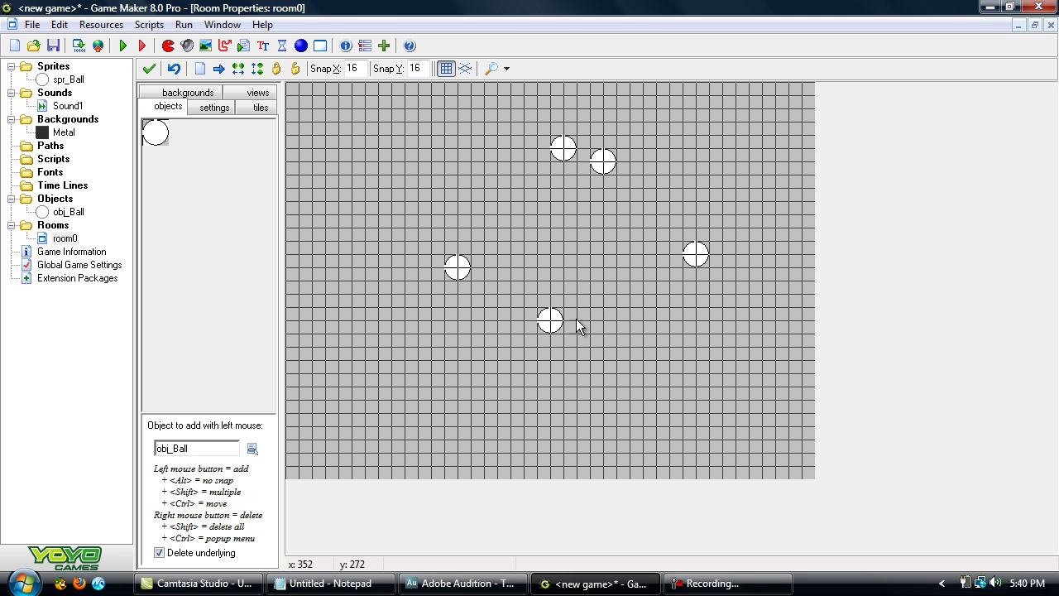
{"action": "right_click", "coordinate": [695, 254]}
{"action": "right_click", "coordinate": [602, 161]}
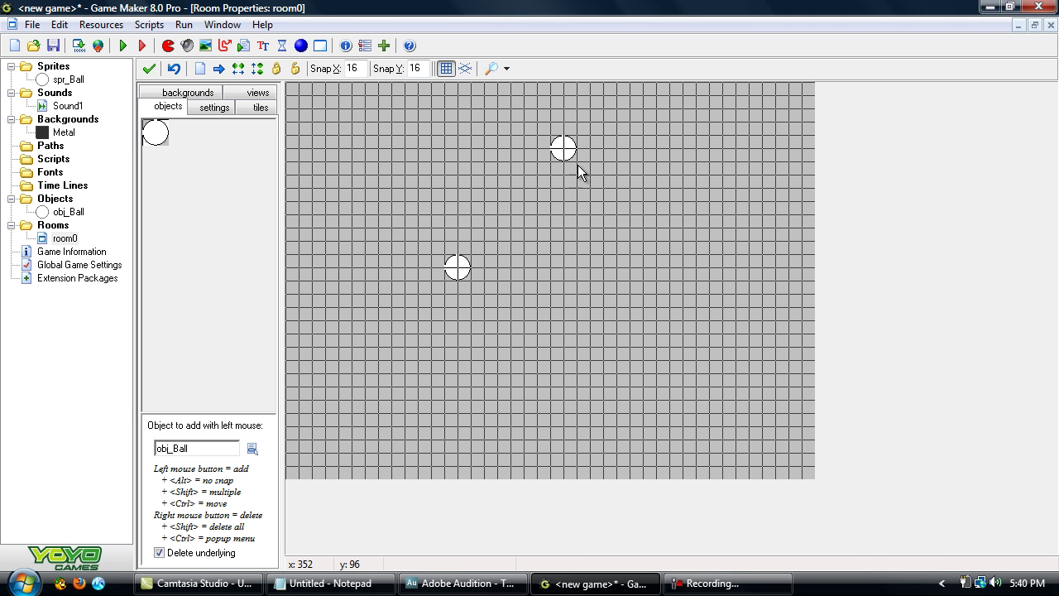
{"action": "right_click", "coordinate": [563, 148]}
{"action": "left_click_drag", "start_coordinate": [455, 269], "coordinate": [531, 244]}
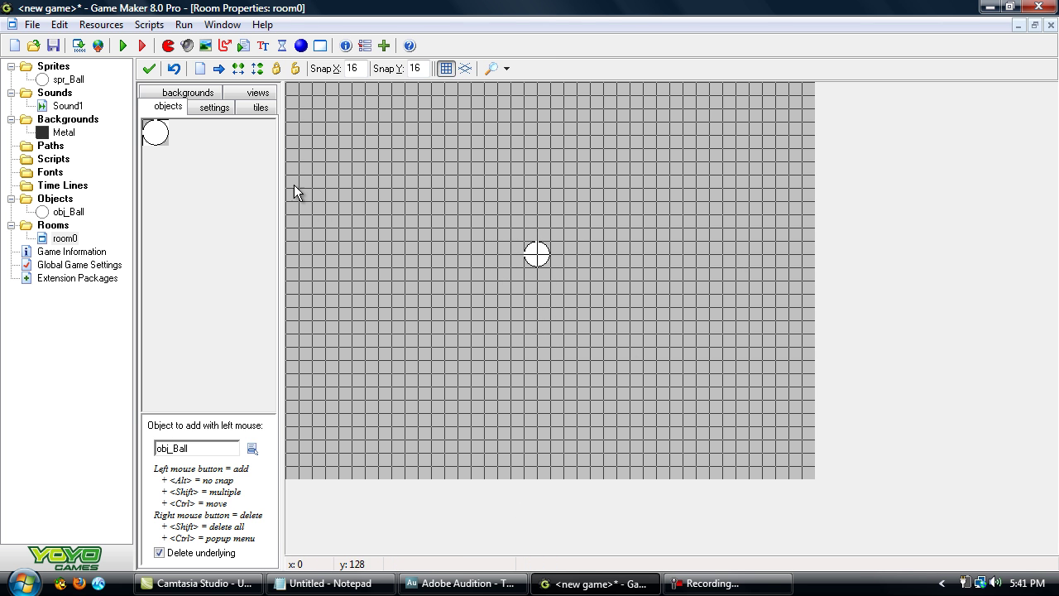
Step: Set room0's background to the tiled Metal image and close the room editor
{"action": "left_click", "coordinate": [187, 92]}
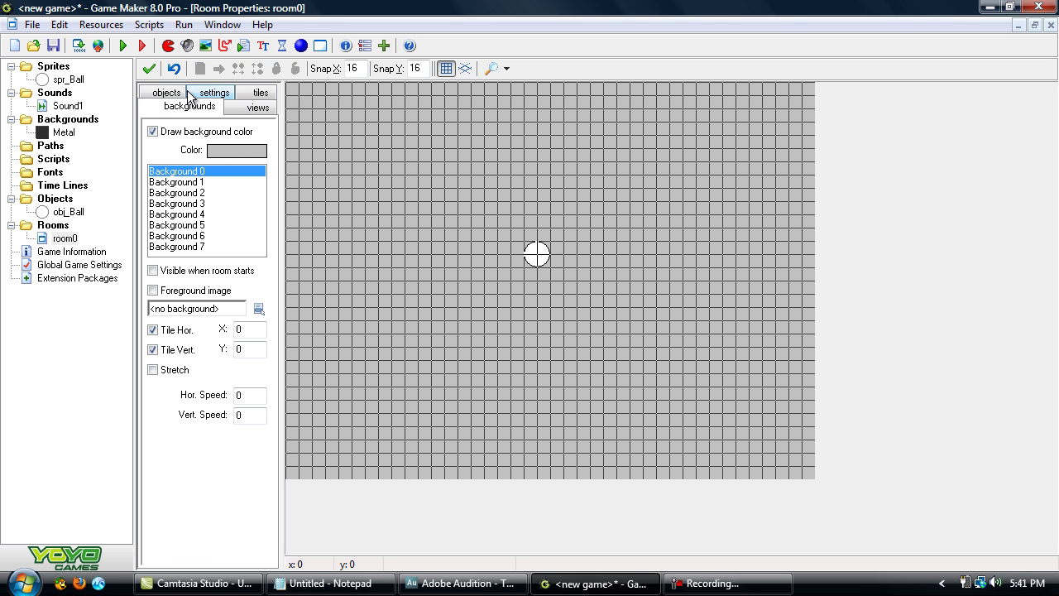
{"action": "left_click", "coordinate": [259, 308]}
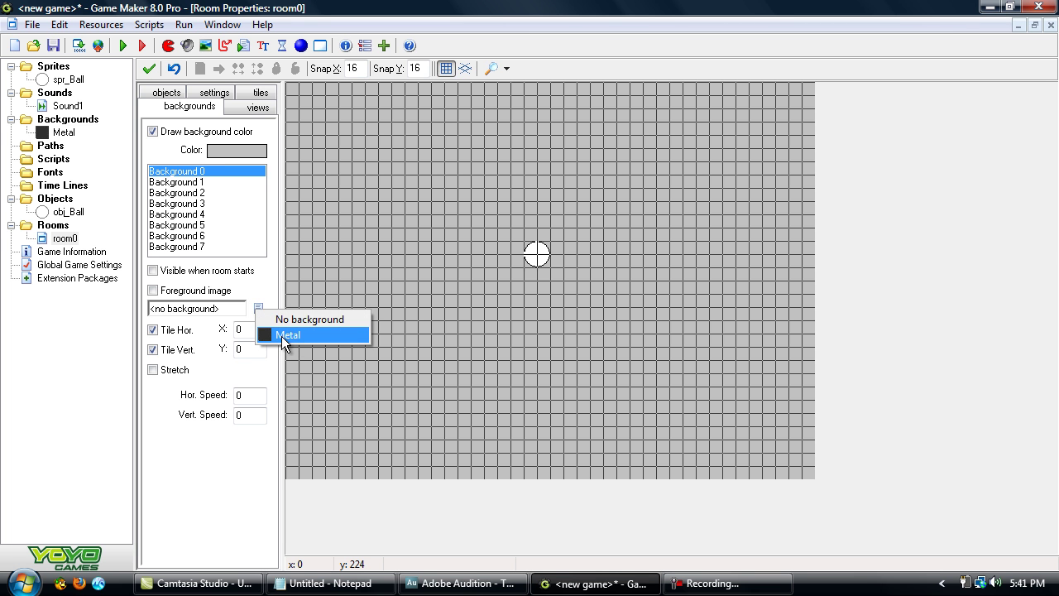
{"action": "left_click", "coordinate": [282, 335]}
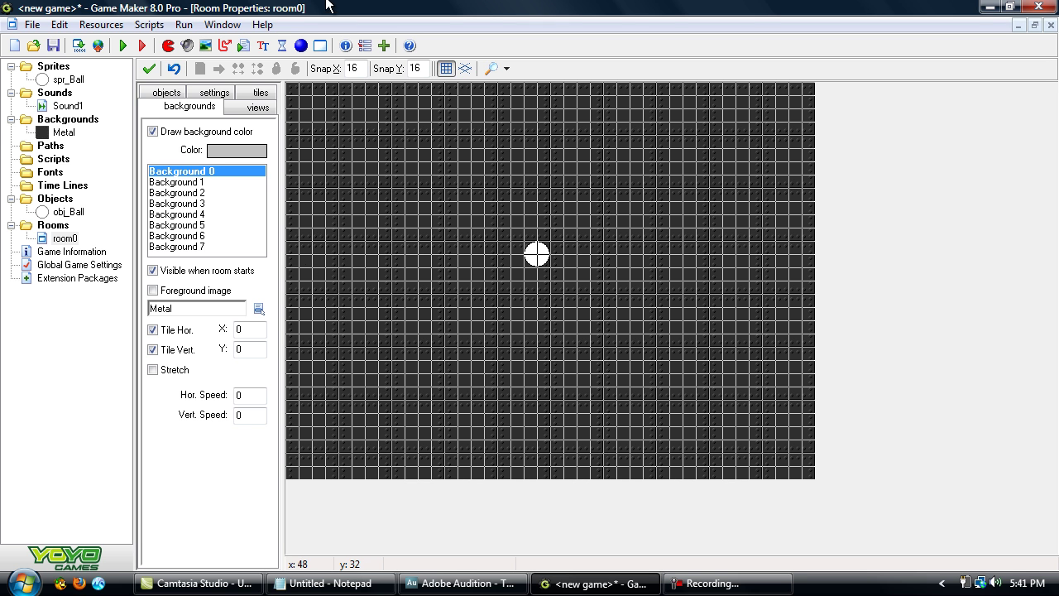
{"action": "left_click", "coordinate": [166, 92]}
{"action": "left_click", "coordinate": [149, 71]}
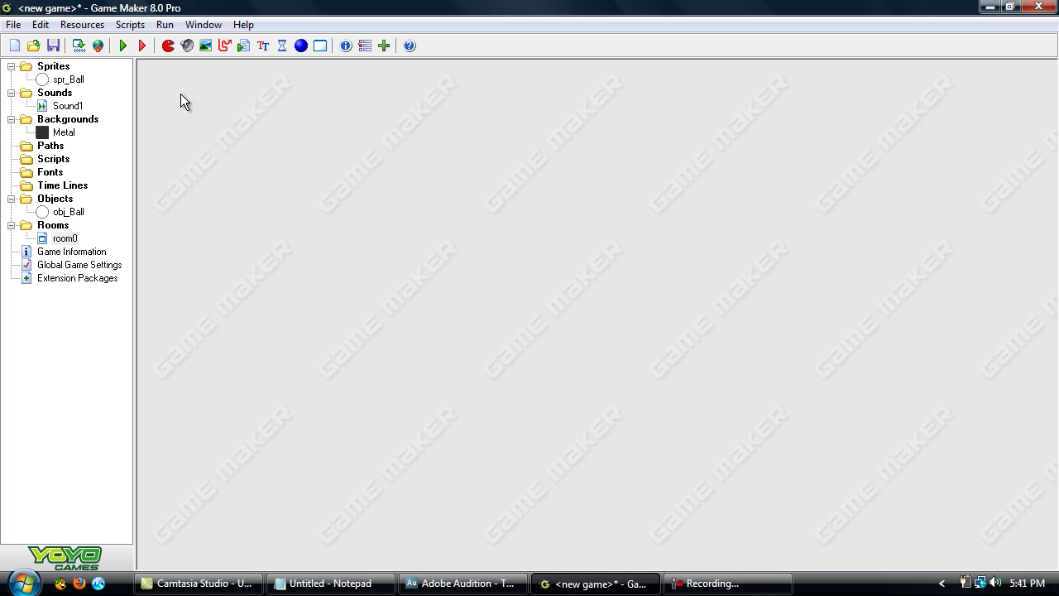
Step: Select room0 in the resource tree, closing its accidentally opened properties
{"action": "left_click", "coordinate": [64, 239]}
{"action": "left_click", "coordinate": [66, 239]}
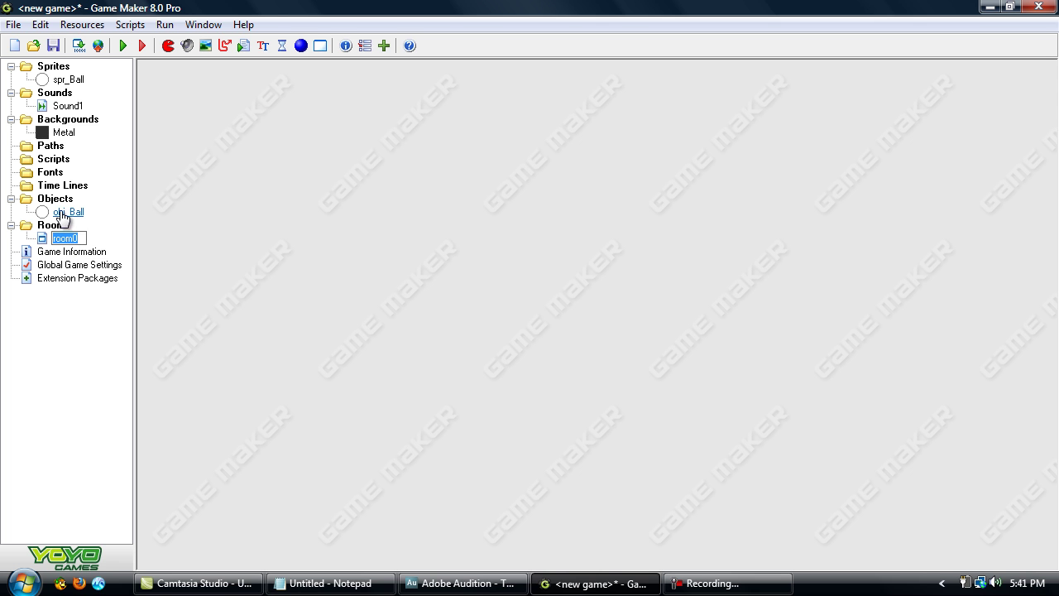
{"action": "key", "text": "Return"}
{"action": "left_click", "coordinate": [253, 188]}
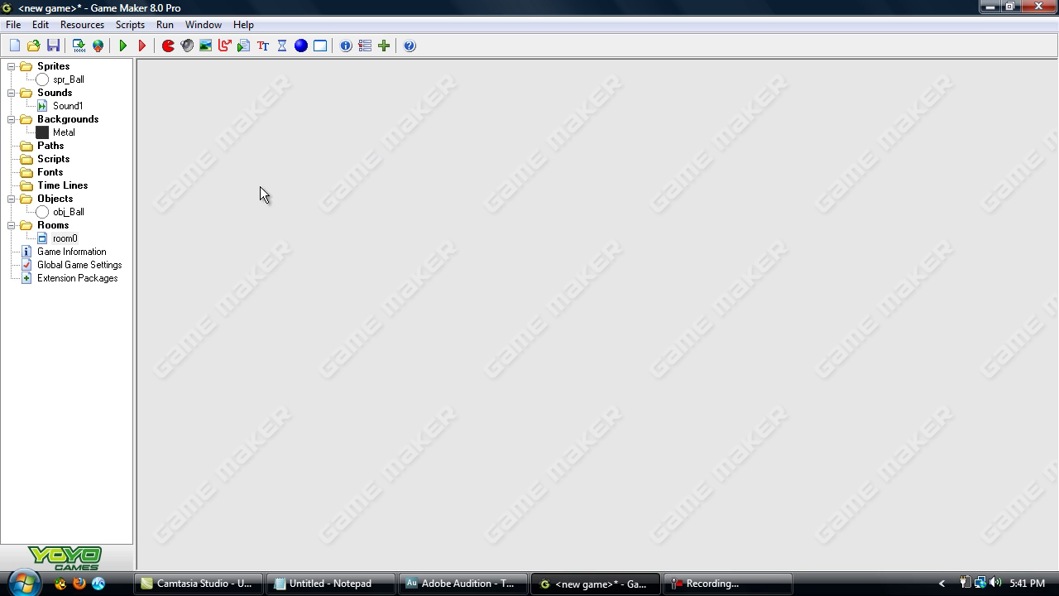
Step: Rename room0 to 'Room1', correcting a mistyped 'Room2'
{"action": "left_click", "coordinate": [64, 239]}
{"action": "type", "text": "Room2"}
{"action": "key", "text": "BackSpace"}
{"action": "type", "text": "1"}
{"action": "key", "text": "Return"}
Step: Save the project as 'Example' on the Desktop
{"action": "left_click", "coordinate": [54, 46]}
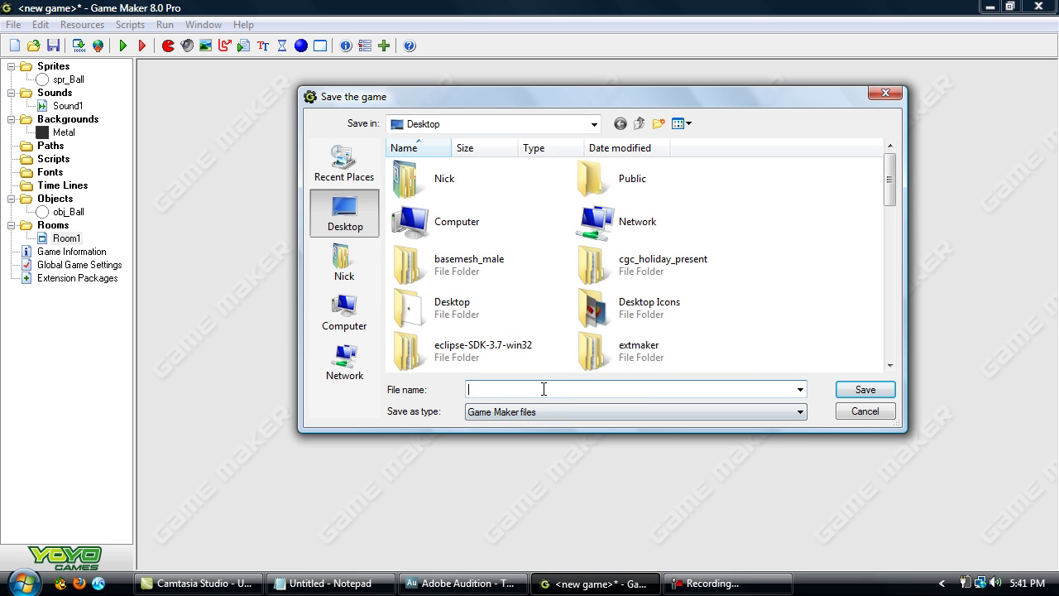
{"action": "type", "text": "Game"}
{"action": "key", "text": "Return"}
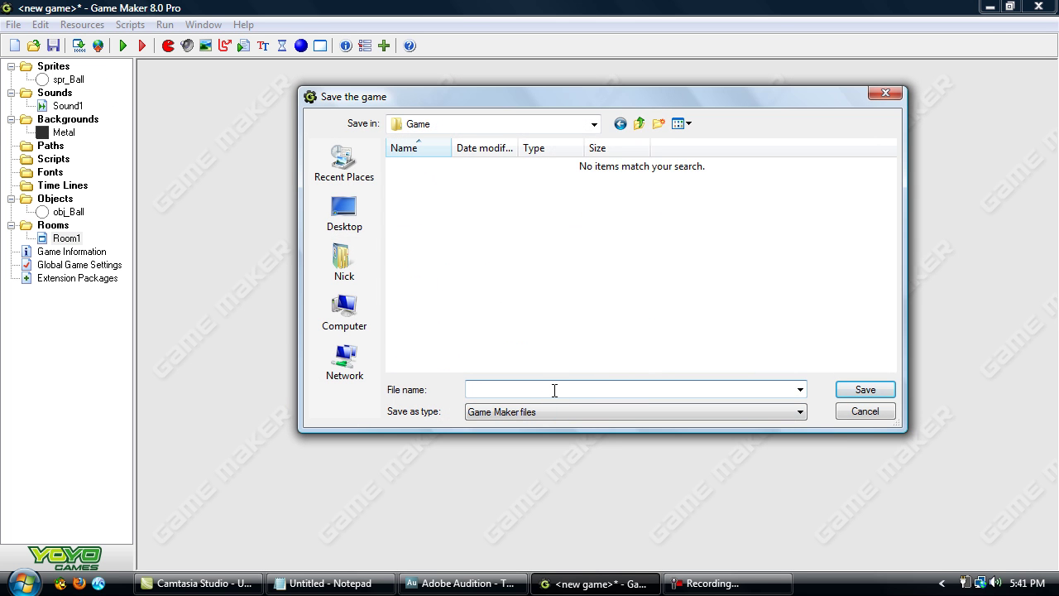
{"action": "left_click", "coordinate": [639, 124]}
{"action": "type", "text": "Example"}
{"action": "key", "text": "Return"}
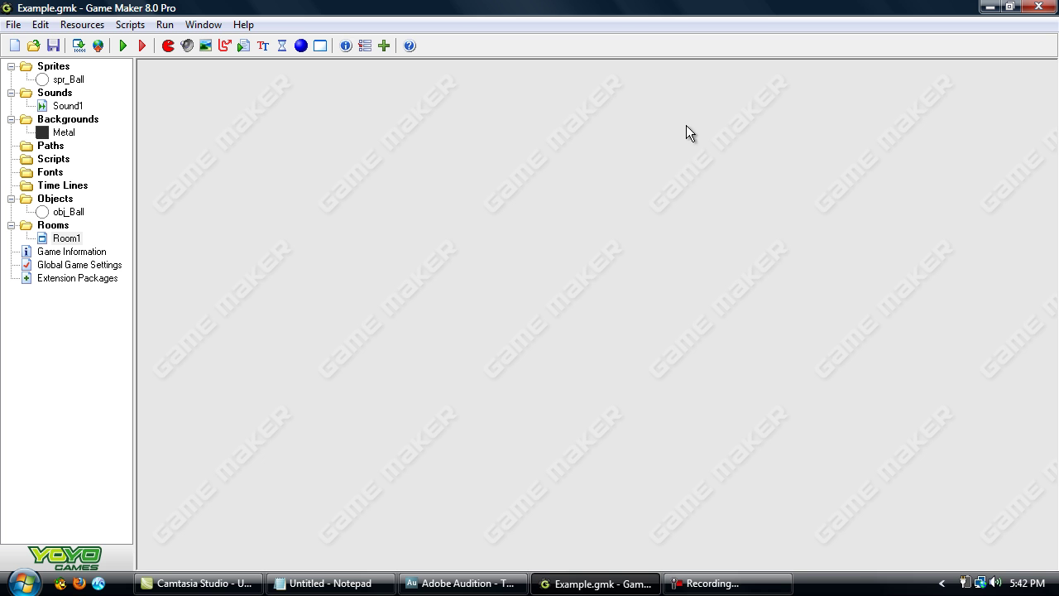
Step: Collapse the Sprites, Sounds, Backgrounds, Objects and Rooms folders in the resource tree
{"action": "left_click", "coordinate": [10, 66]}
{"action": "left_click", "coordinate": [10, 79]}
{"action": "left_click", "coordinate": [11, 93]}
{"action": "left_click", "coordinate": [11, 160]}
{"action": "left_click", "coordinate": [11, 172]}
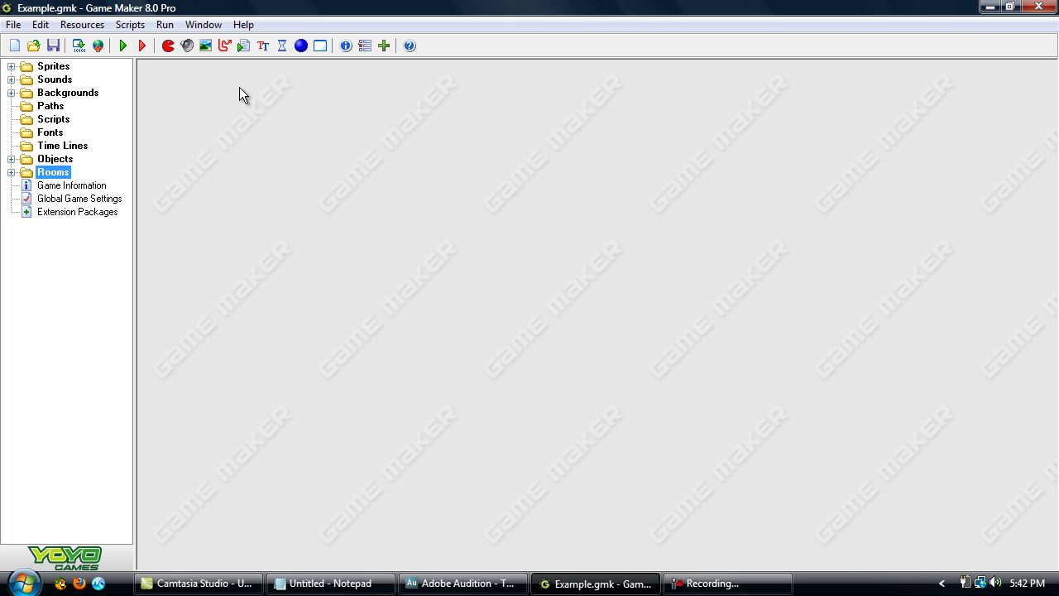
Step: Create a stand-alone executable named 'Example' on the Desktop
{"action": "left_click", "coordinate": [78, 47]}
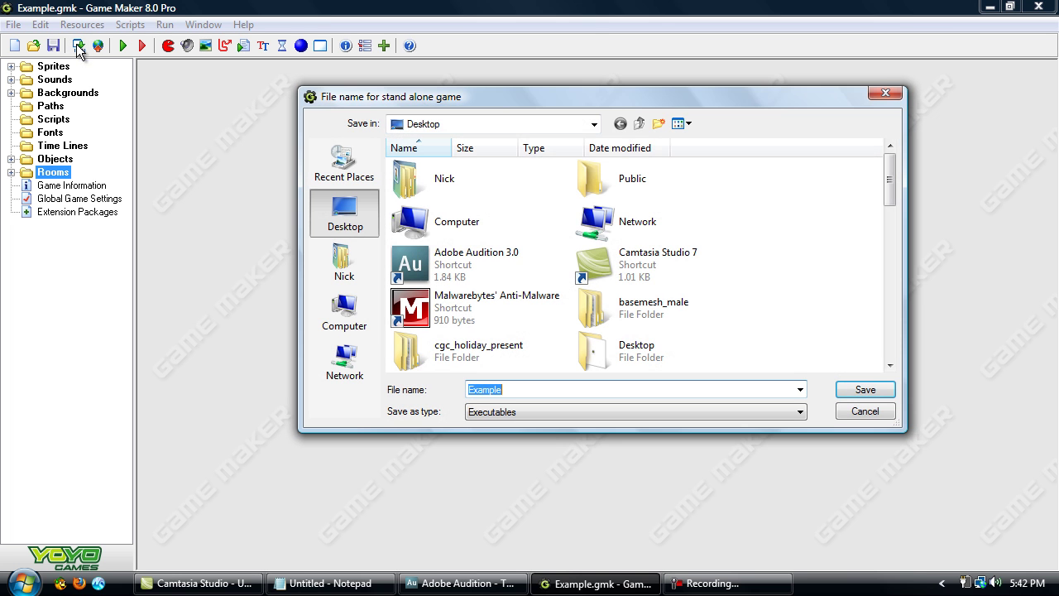
{"action": "left_click", "coordinate": [864, 390]}
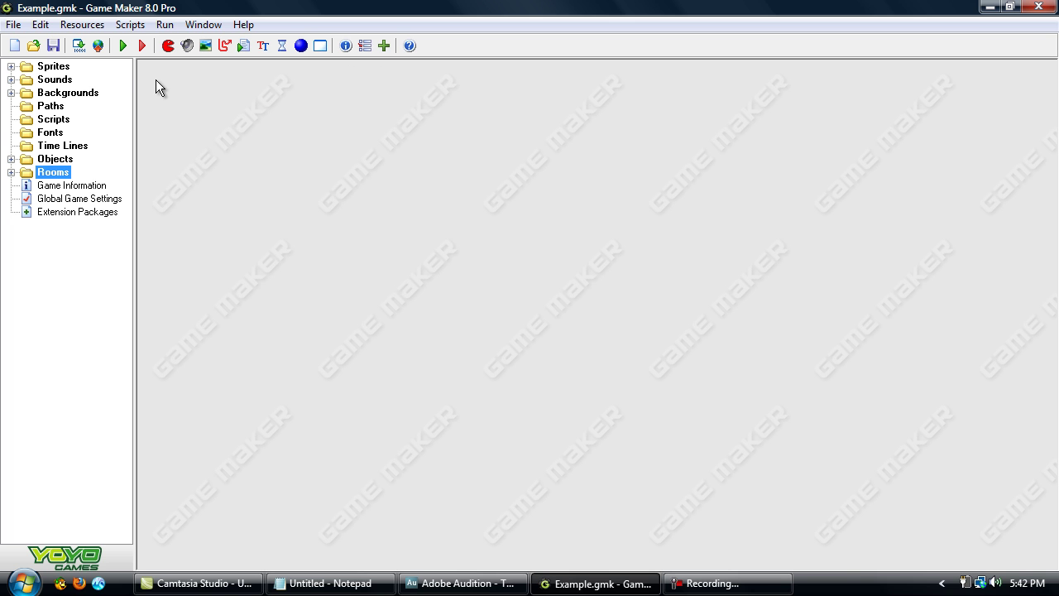
{"action": "left_click", "coordinate": [124, 46]}
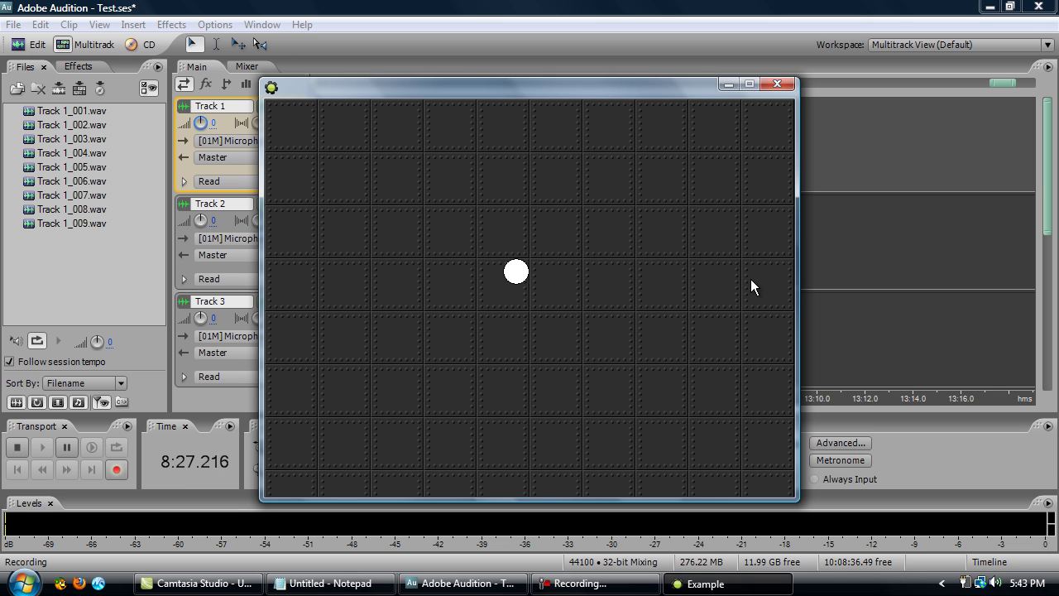
{"action": "key", "text": "Escape"}
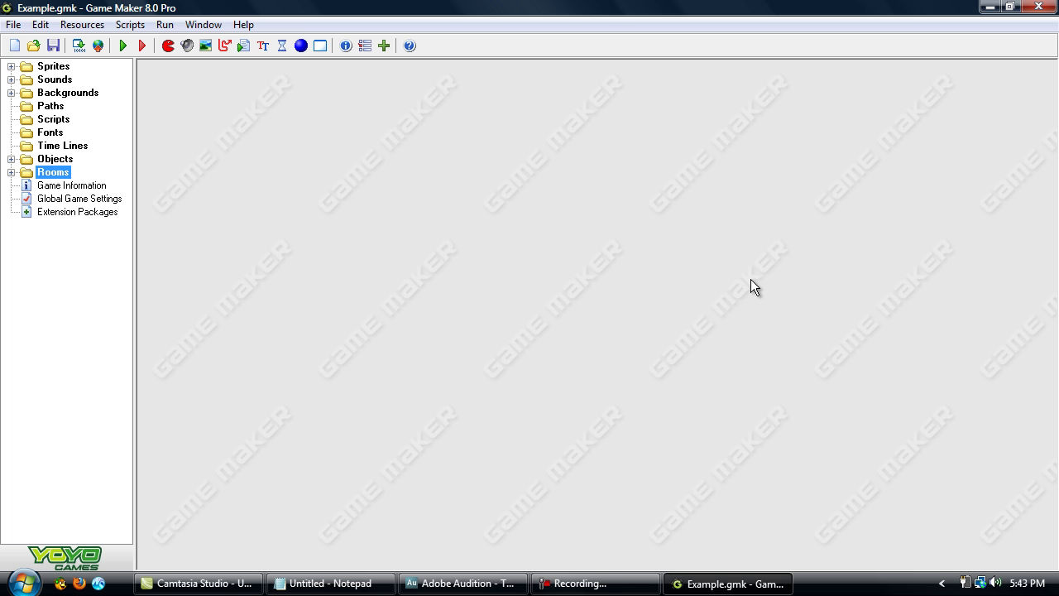